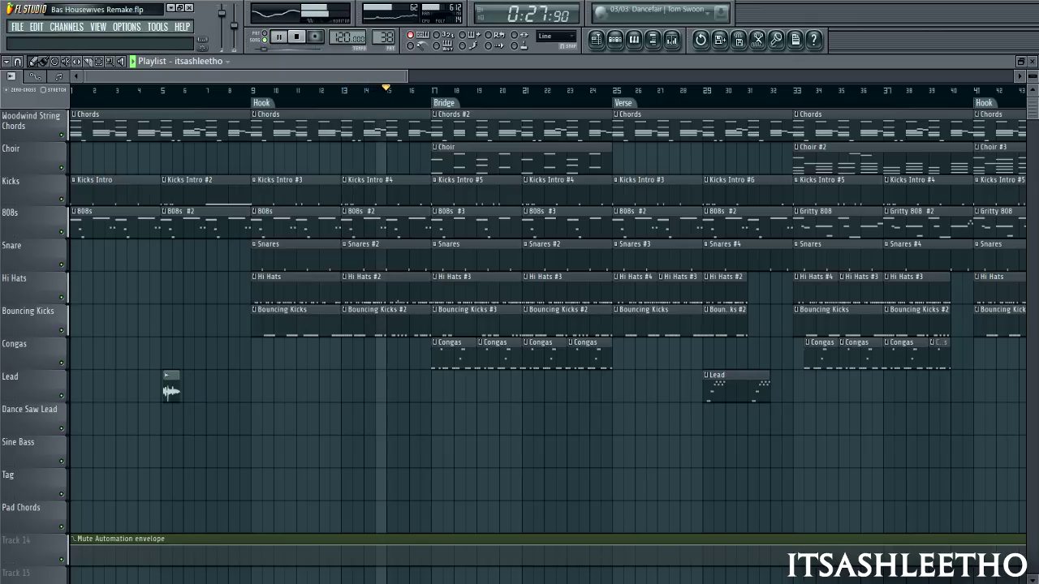
- Review the whole arrangement in the playlist during playback through the Outro, stop playback and close the playlist
drag(346, 76, 435, 76)
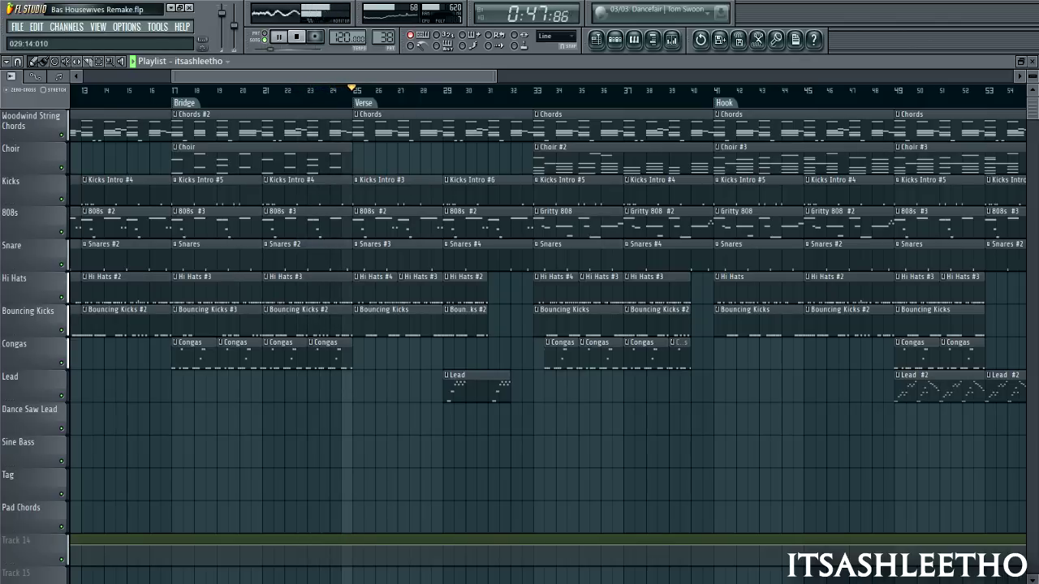
drag(347, 77, 430, 77)
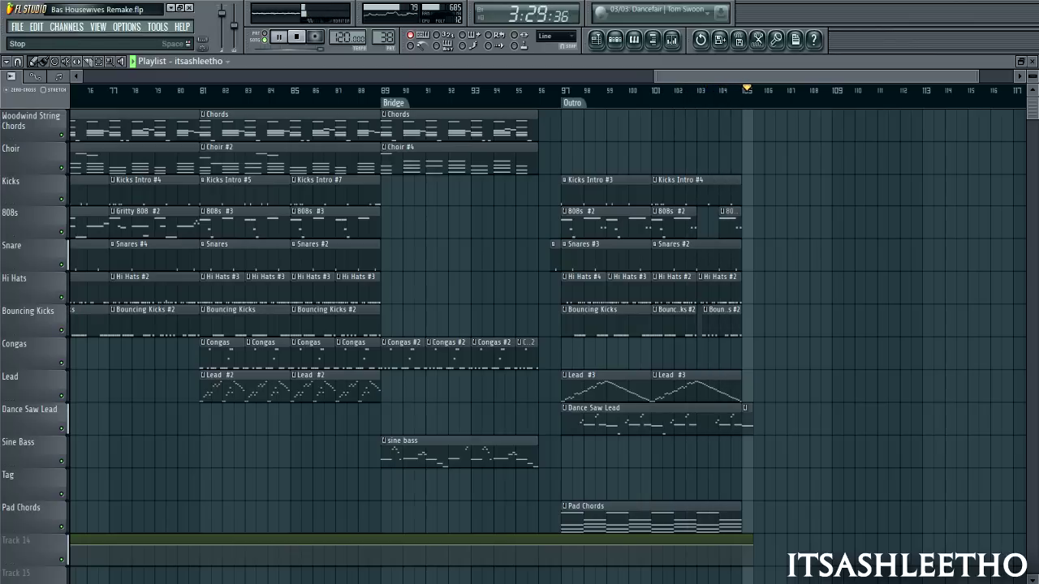
key(space)
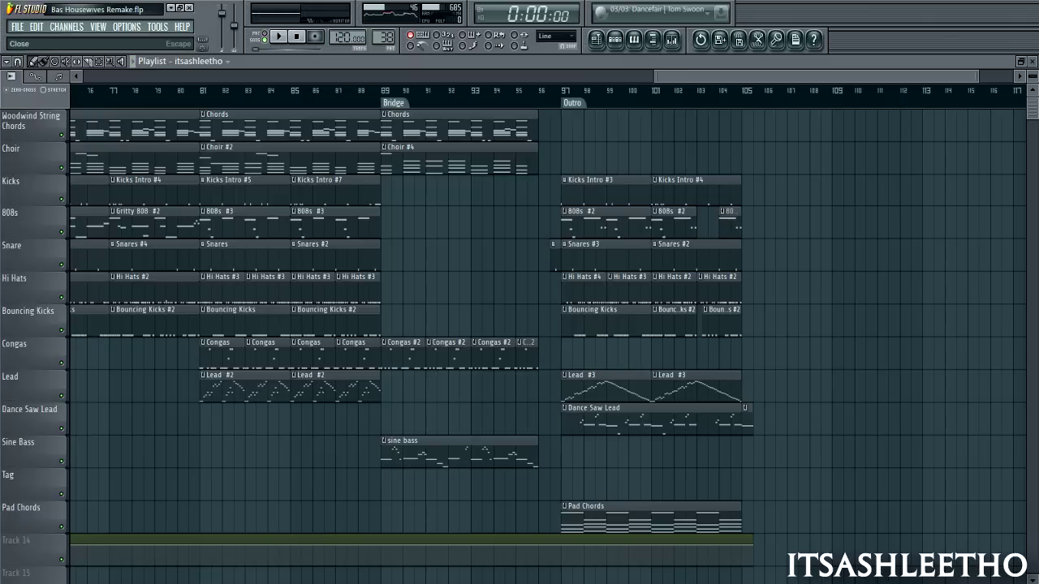
click(1033, 61)
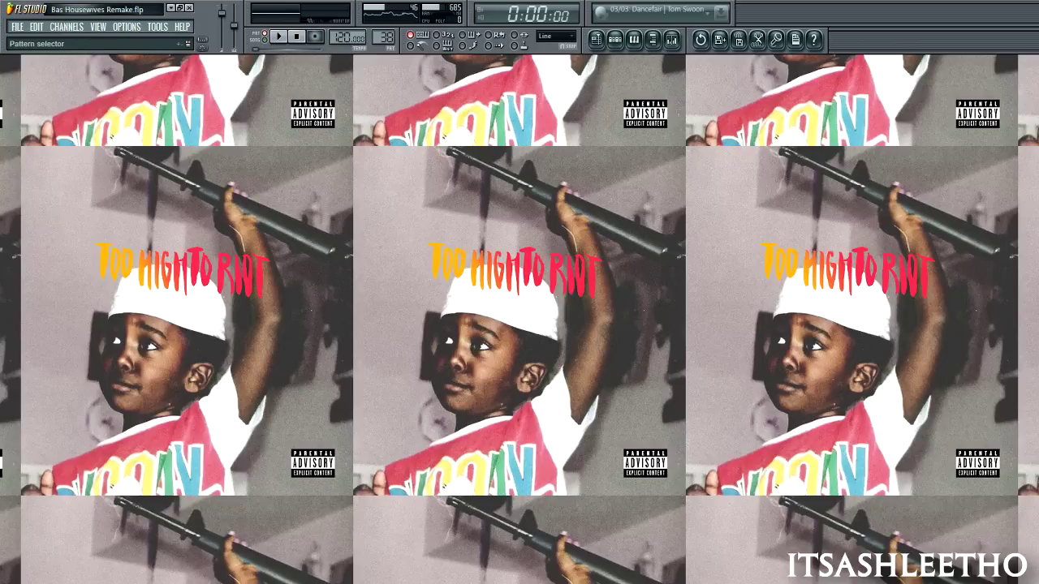
- Select the Chords pattern, solo the Cello Warm Section channel in the channel rack and view its Edirol Orchestral instrument
right_click(383, 39)
click(399, 50)
click(597, 39)
right_click(46, 131)
click(63, 136)
click(101, 132)
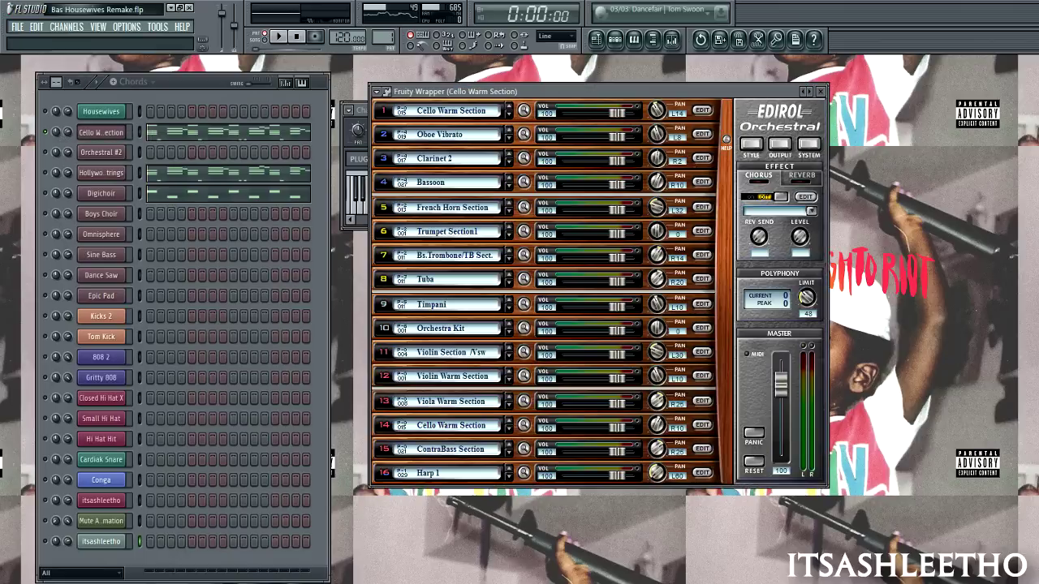
click(821, 92)
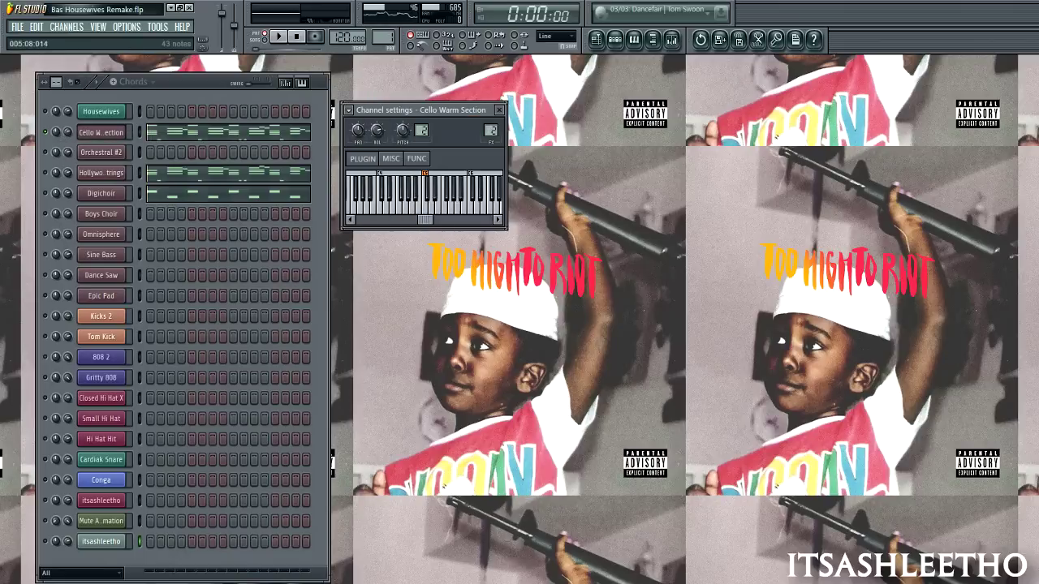
- Play the Cello Warm Section notes of the Chords pattern in the piano roll, with all bars in view
click(242, 130)
scroll(276, 184, down, 6)
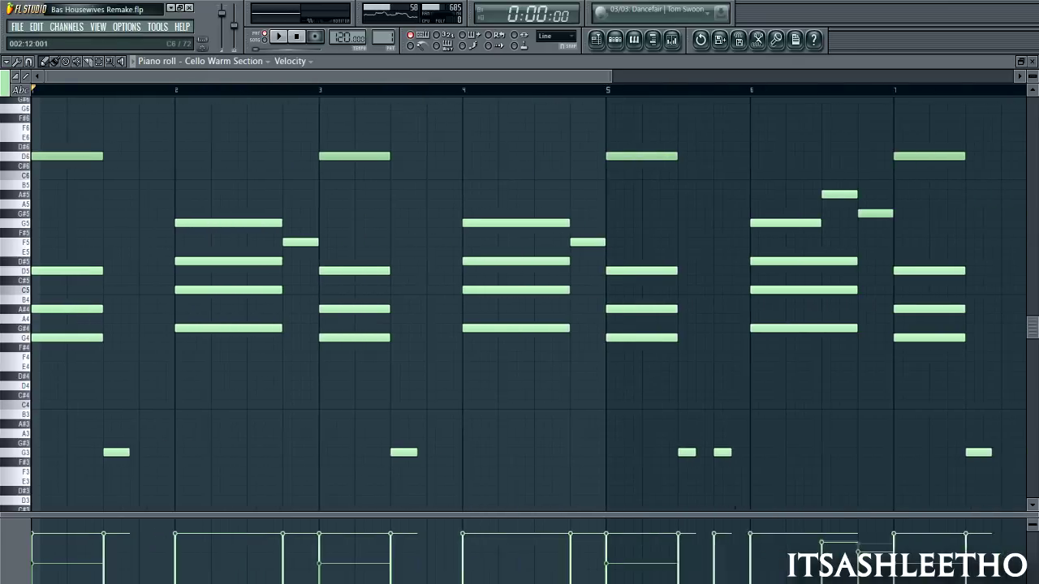
key(space)
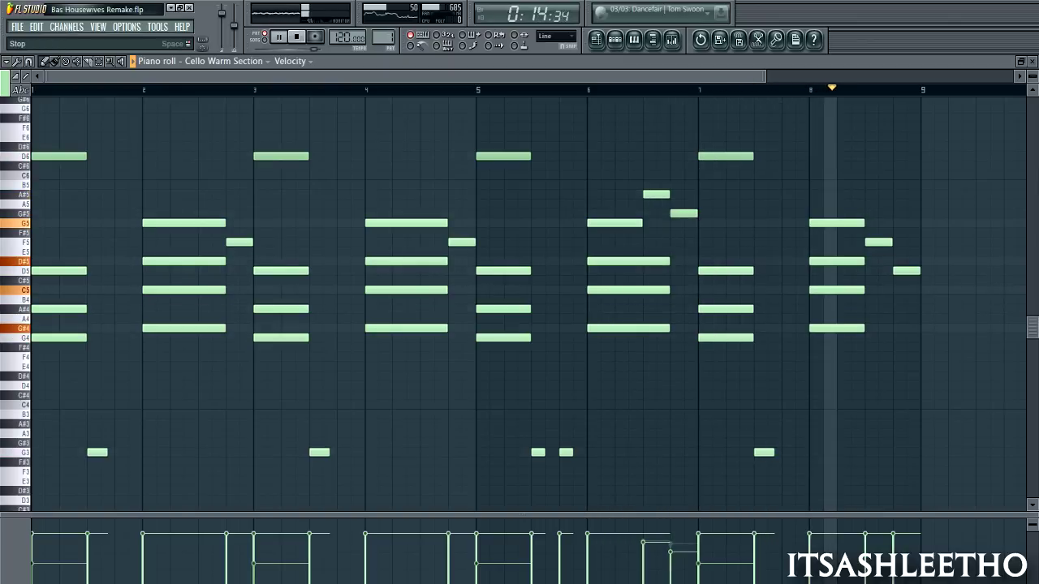
key(space)
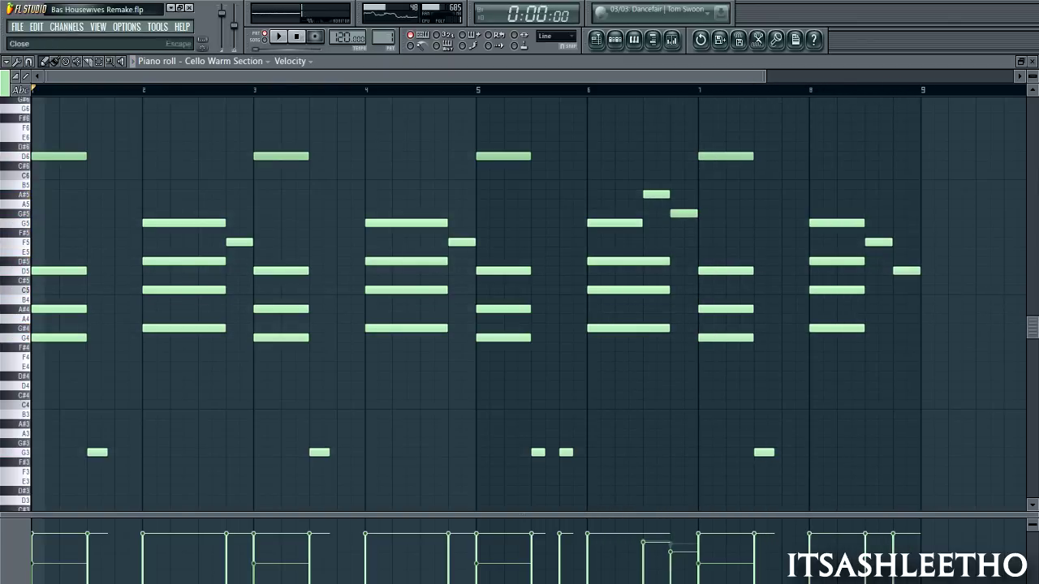
key(Escape)
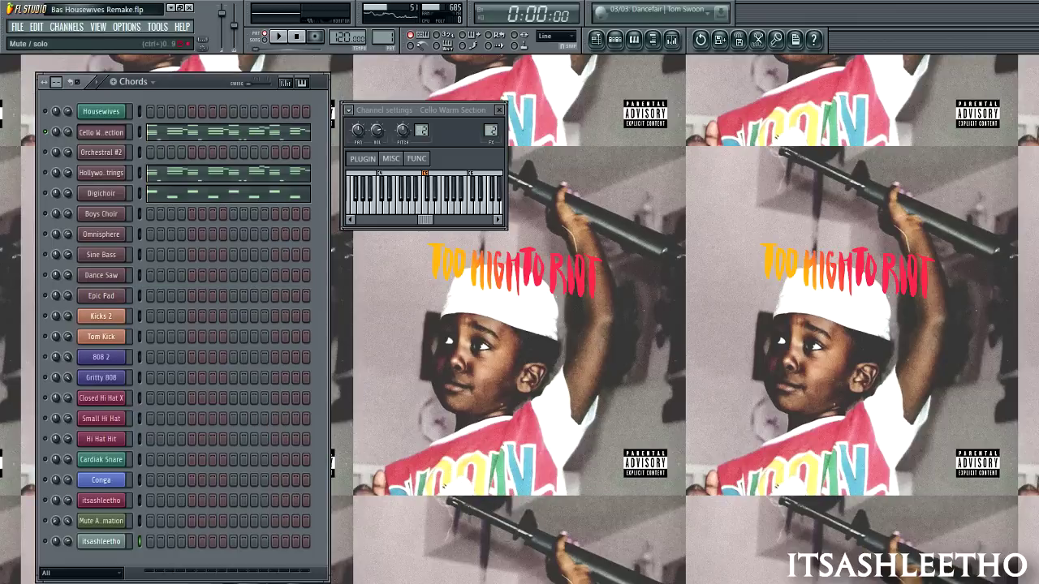
- Play the Hollywood Strings notes of the Chords pattern in the piano roll, then return to the channel rack
key(space)
key(F7)
drag(190, 77, 822, 76)
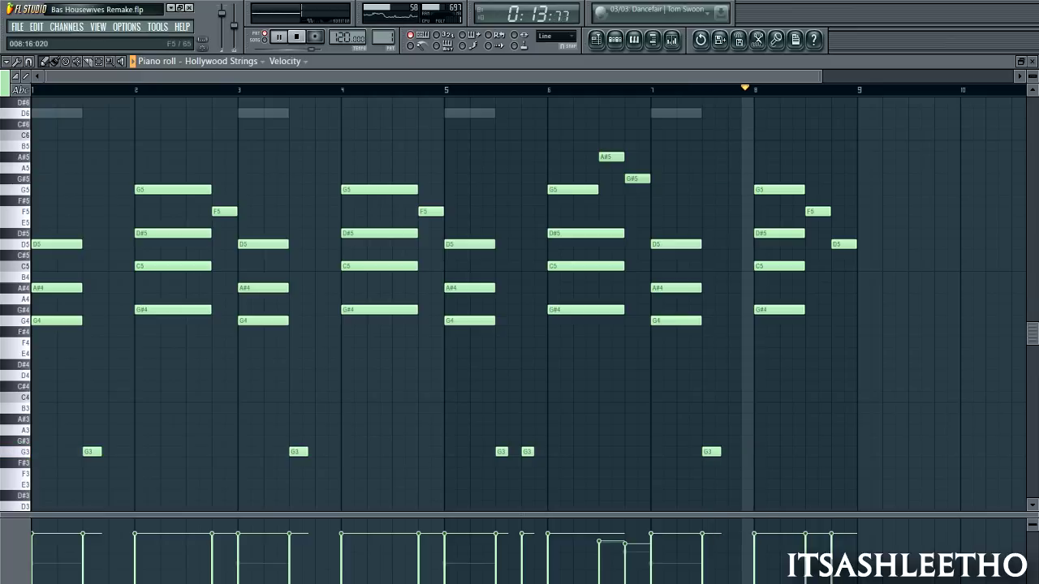
key(space)
key(Escape)
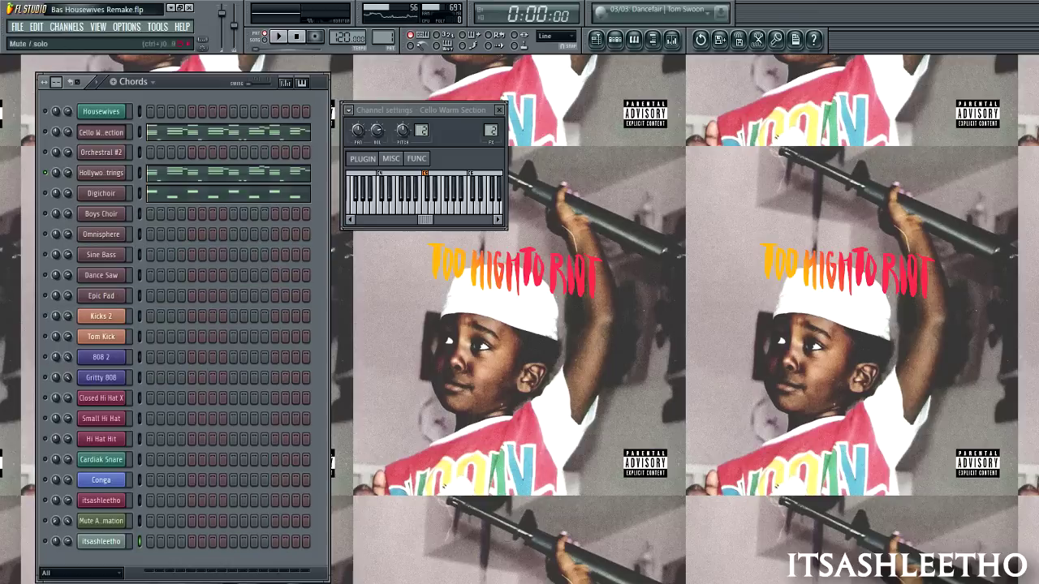
- Play the Digichoir notes of the Chords pattern in the piano roll and close the Cello Warm Section channel settings
key(F7)
key(space)
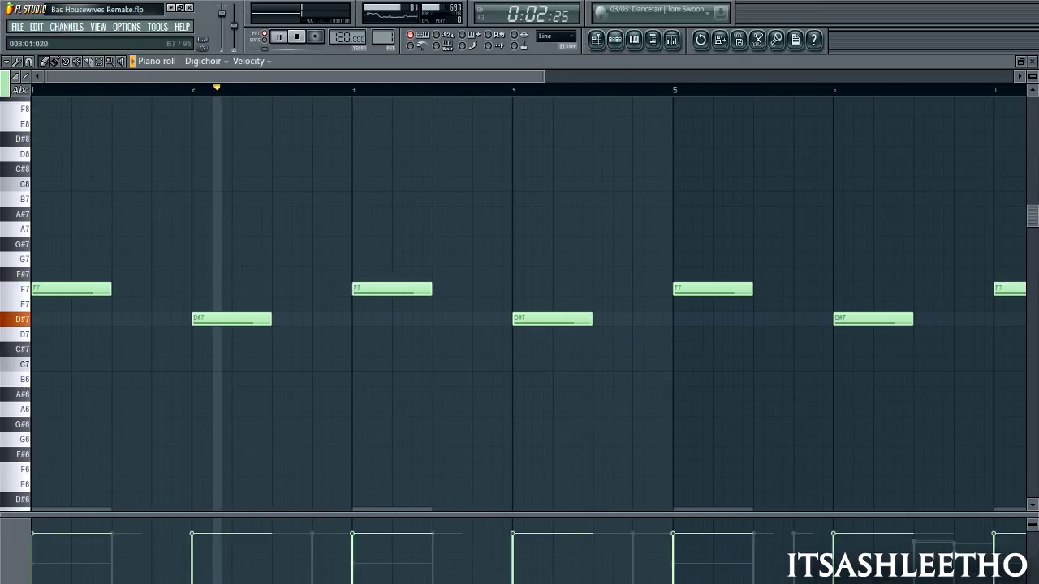
scroll(361, 200, down, 3)
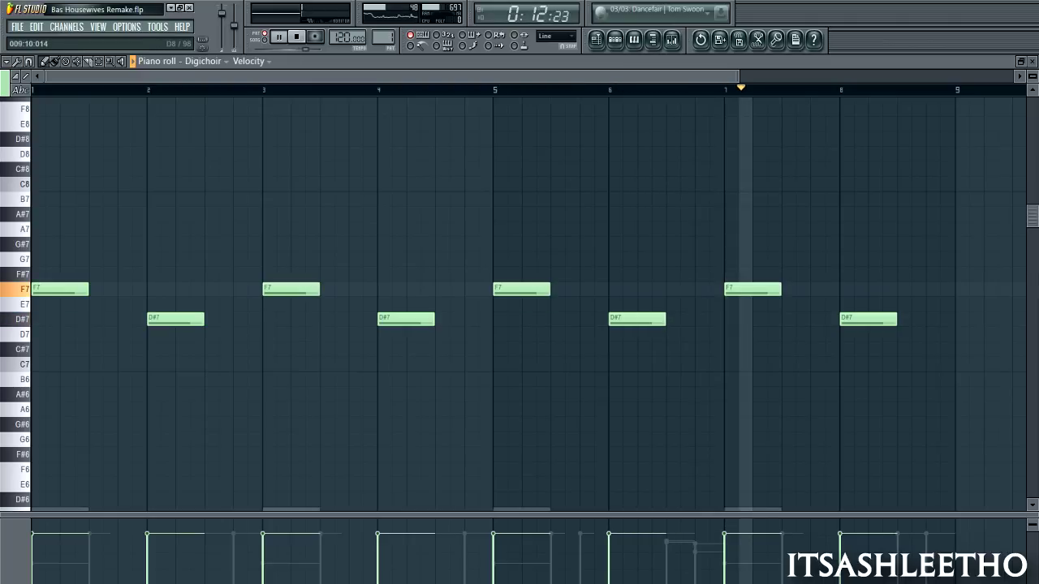
click(1032, 62)
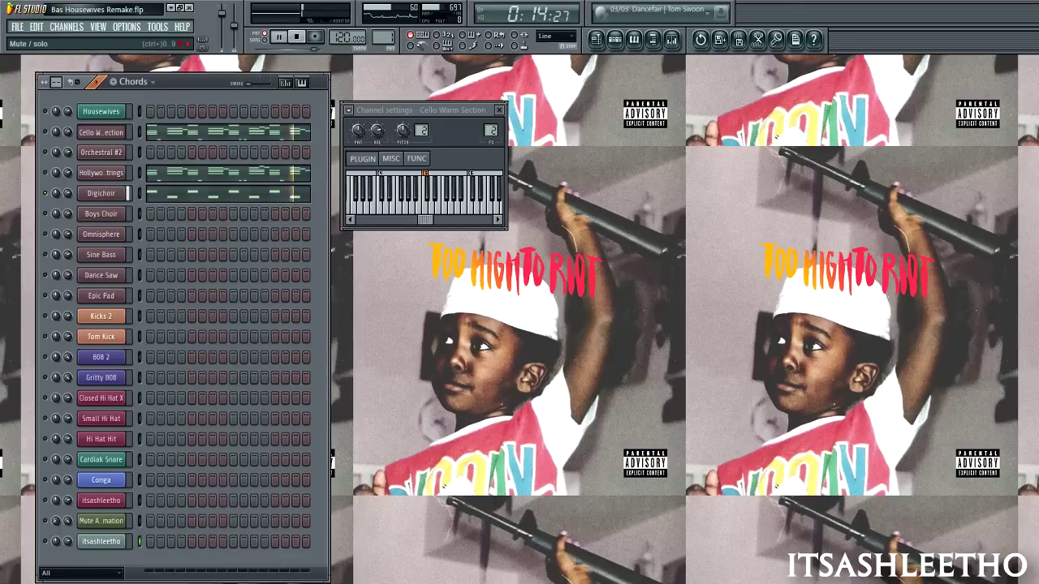
click(500, 109)
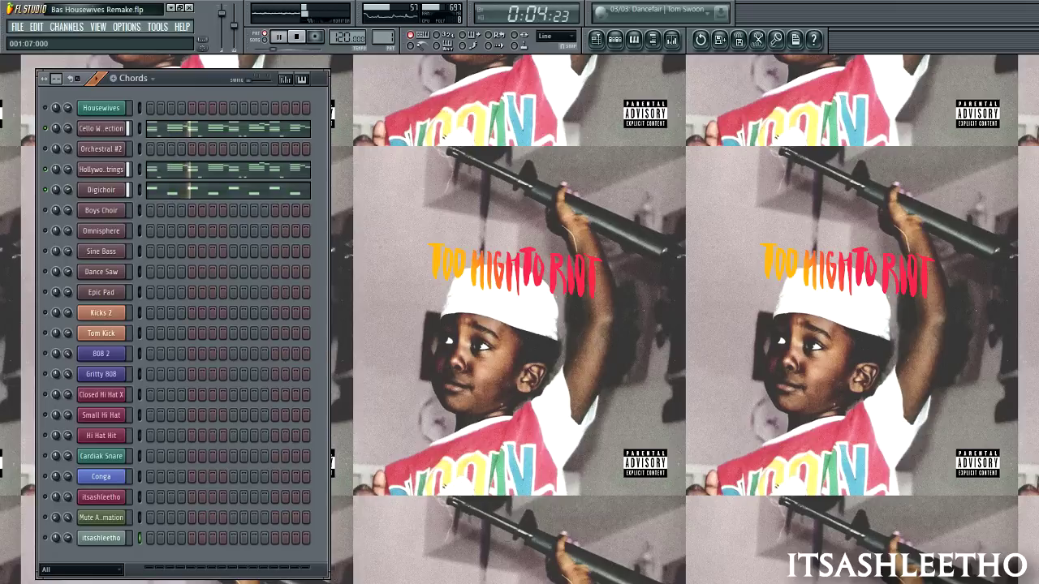
- Move the channel rack toward the screen's centre and unmute all channels while auditioning the Chords and Chords #2 patterns
drag(203, 78, 434, 70)
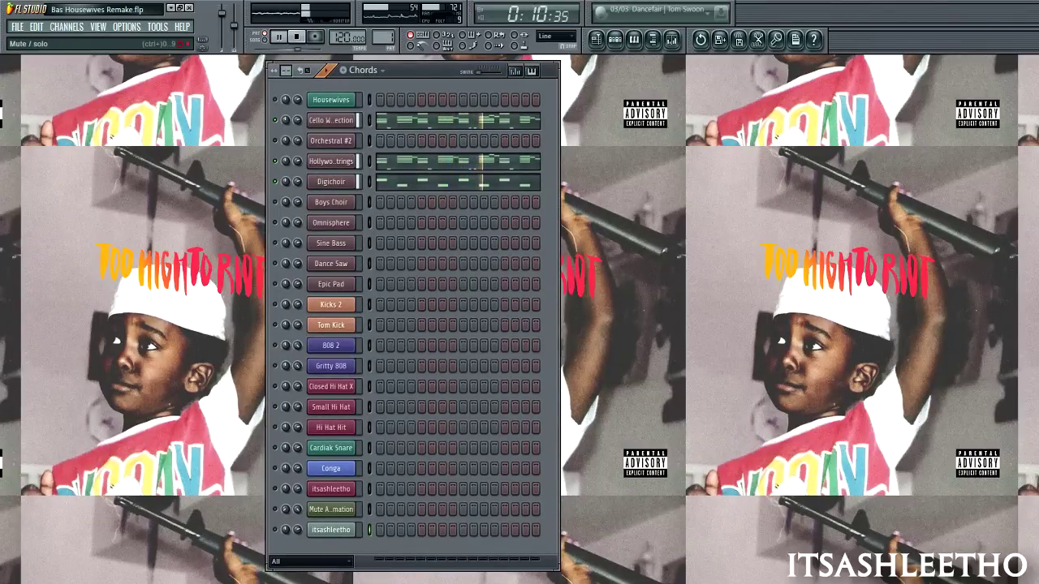
right_click(275, 162)
click(294, 170)
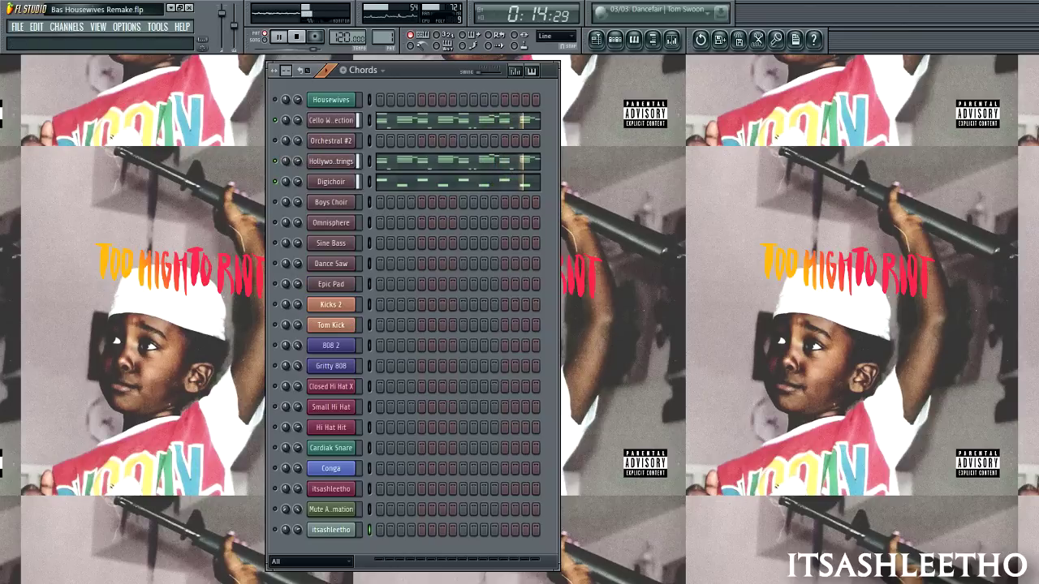
right_click(275, 161)
click(294, 168)
right_click(276, 161)
click(294, 167)
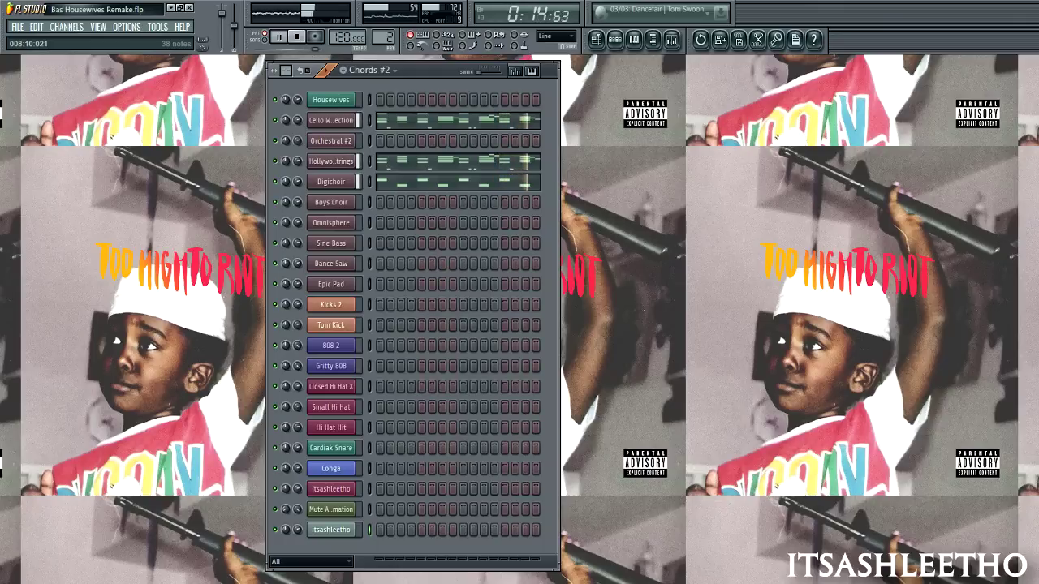
key(space)
- Audition the Kicks Intro, Kicks Solo and Kicks Intro #3 patterns in the channel rack
scroll(383, 36, up, 1)
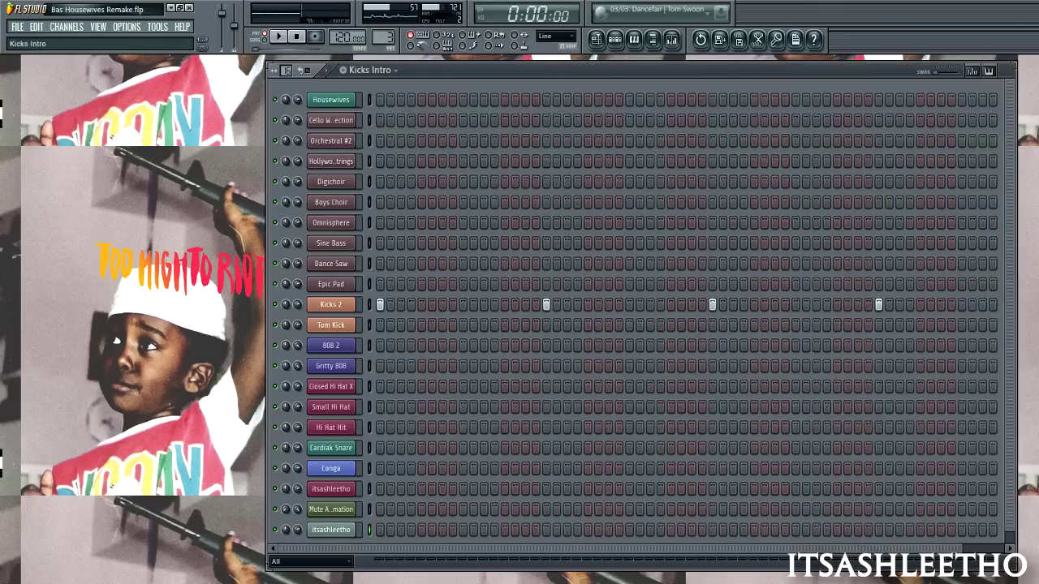
drag(568, 71, 459, 68)
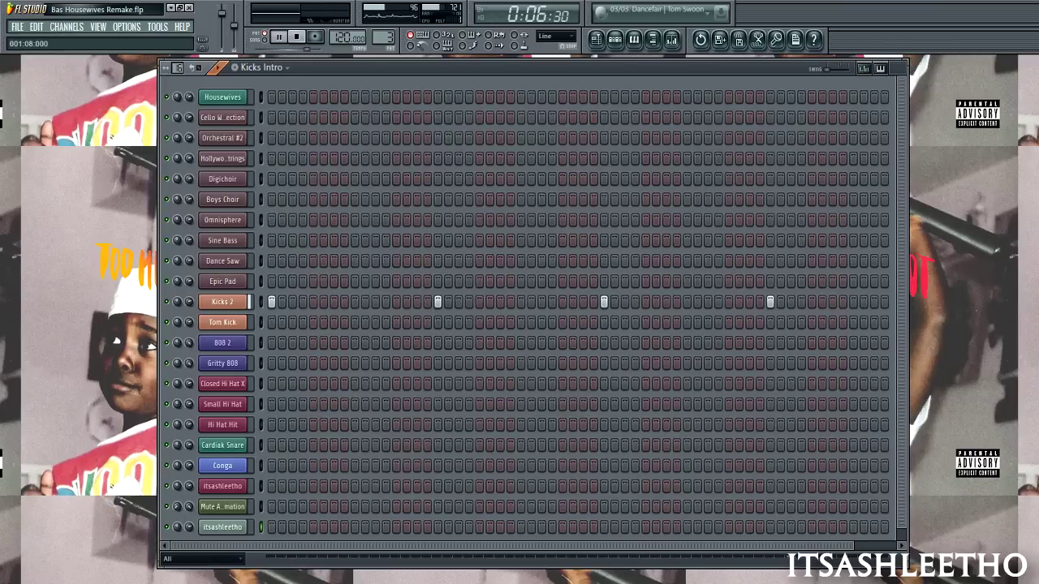
scroll(384, 38, up, 1)
key(space)
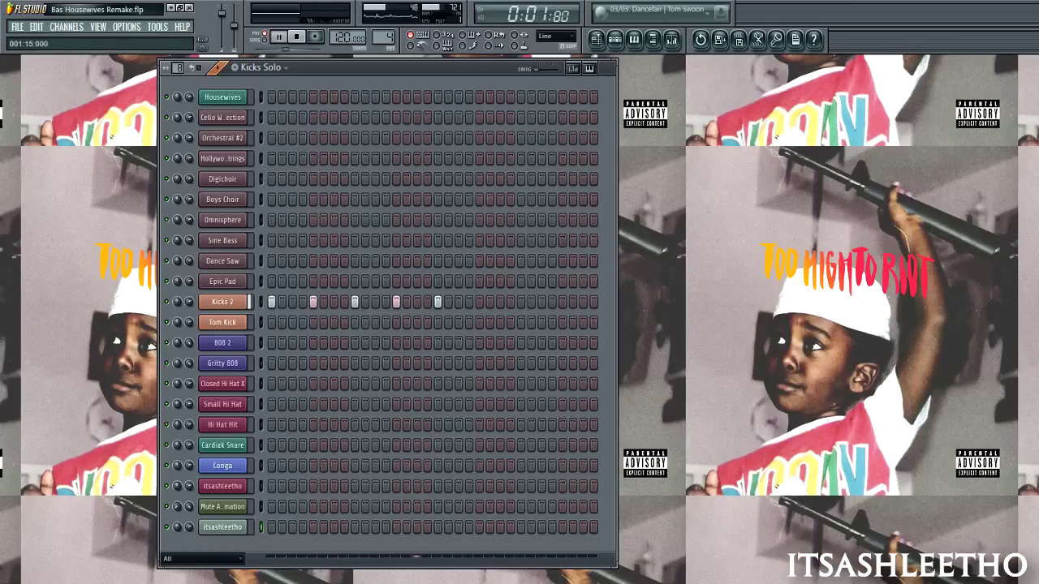
scroll(384, 38, up, 1)
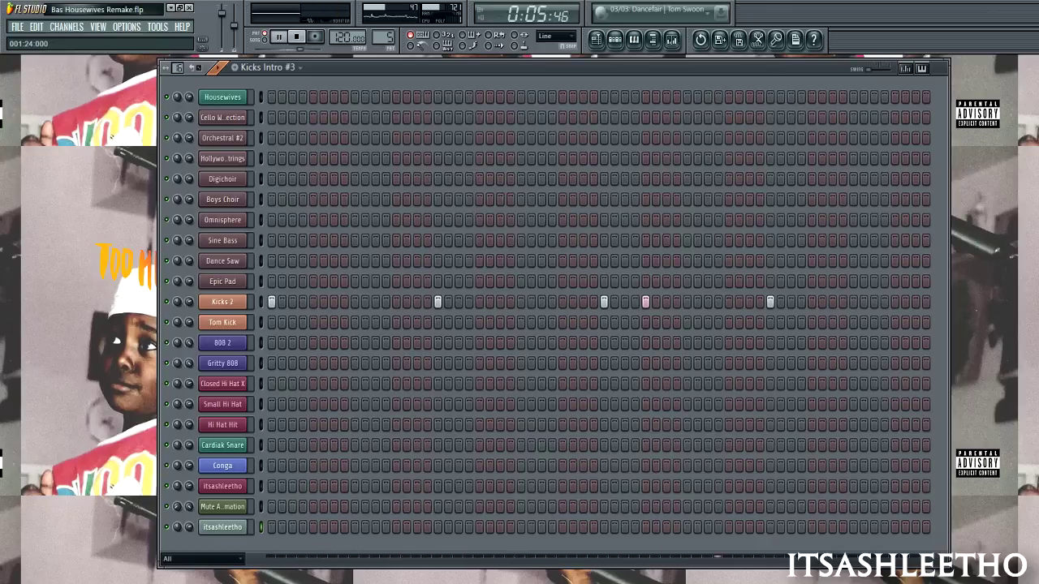
key(space)
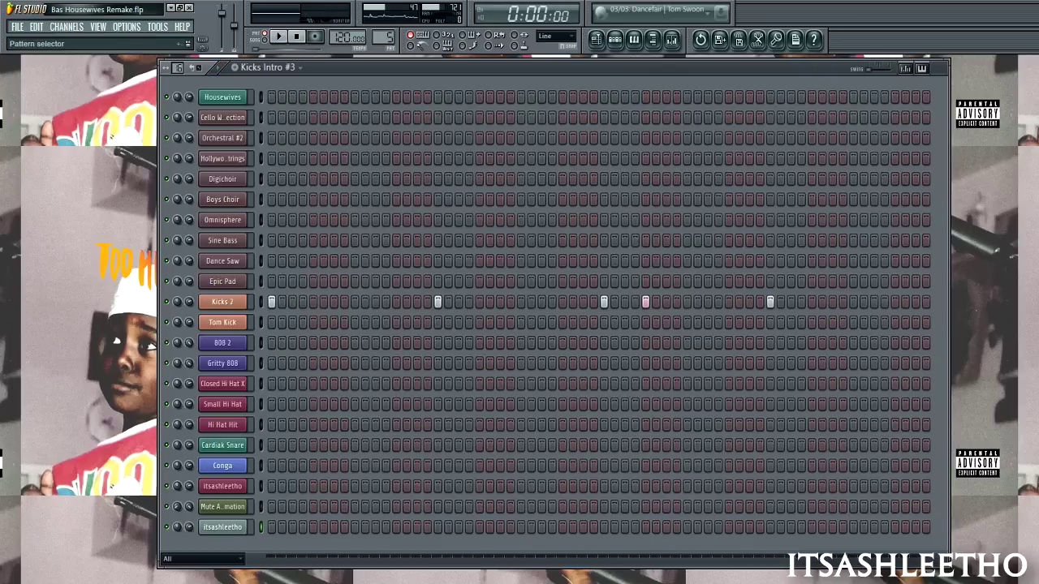
- Select pattern 7 and play its Kicks 2 notes in the piano roll
key(space)
scroll(384, 38, down, 3)
click(330, 302)
scroll(347, 261, down, 6)
key(space)
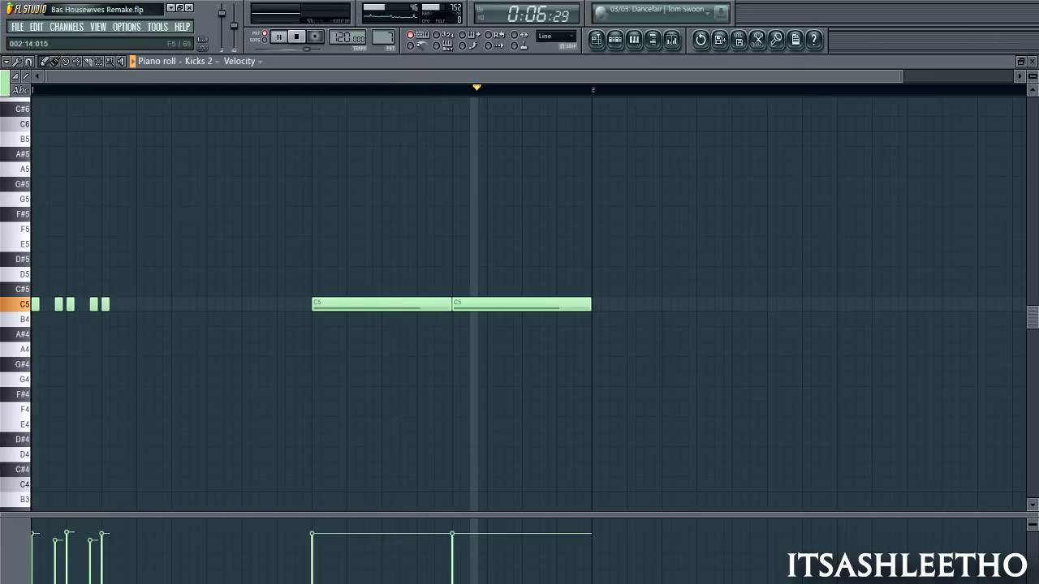
key(space)
key(Escape)
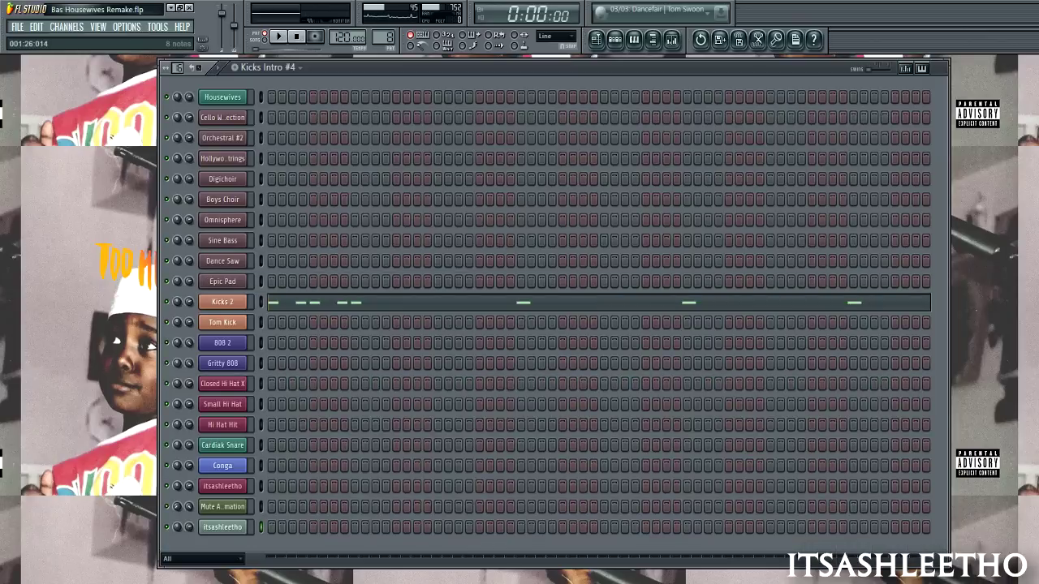
- Play the Kicks 2 notes of Kicks Intro #4 in the piano roll with the velocity area enlarged
click(533, 302)
scroll(521, 276, down, 6)
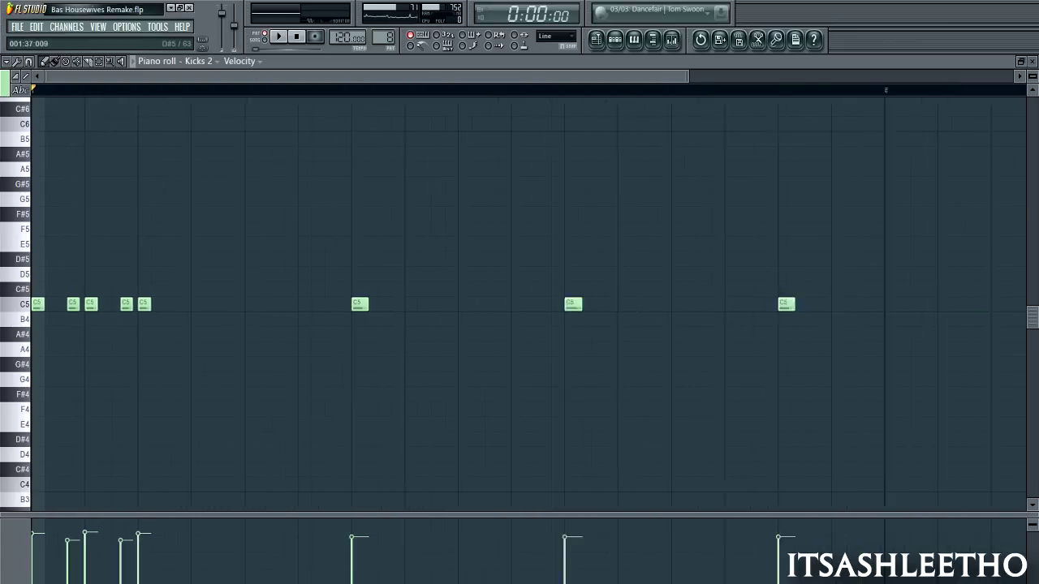
key(space)
drag(521, 514, 521, 406)
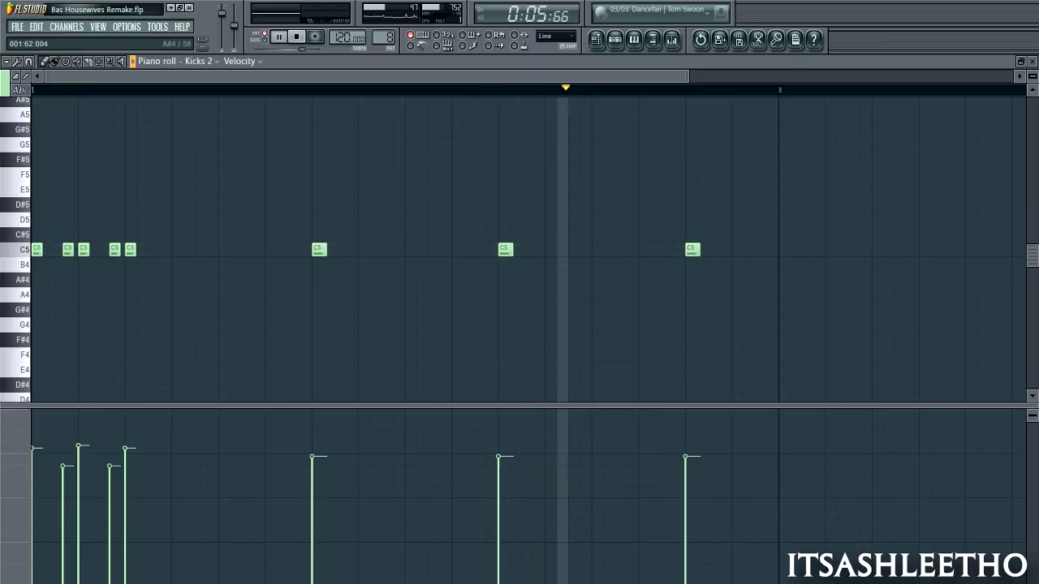
key(space)
click(1032, 61)
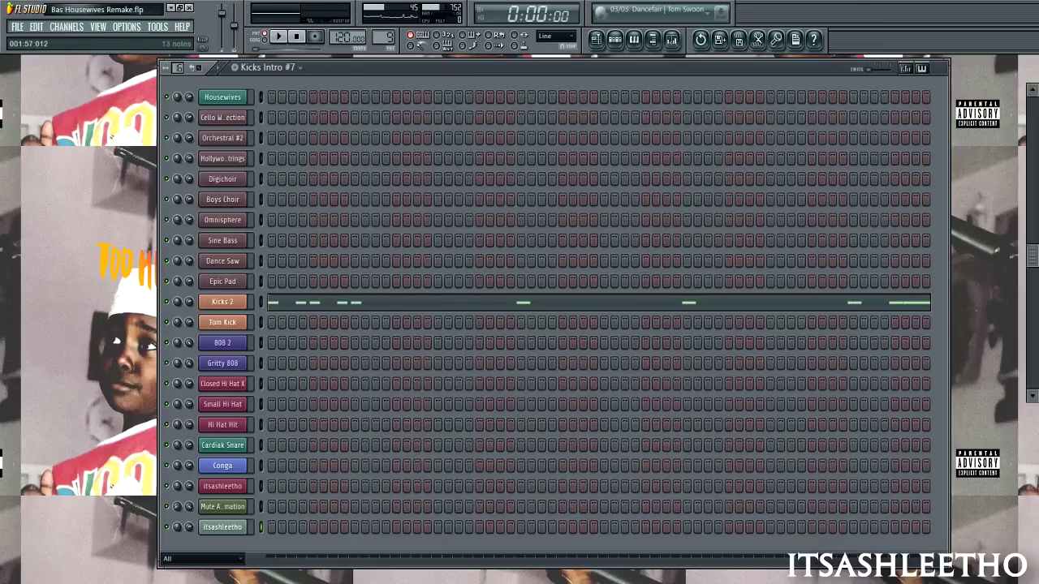
- Play the Kicks 2 notes of Kicks Intro #7 in the piano roll, checking their pan and velocity values
click(852, 302)
scroll(844, 282, down, 8)
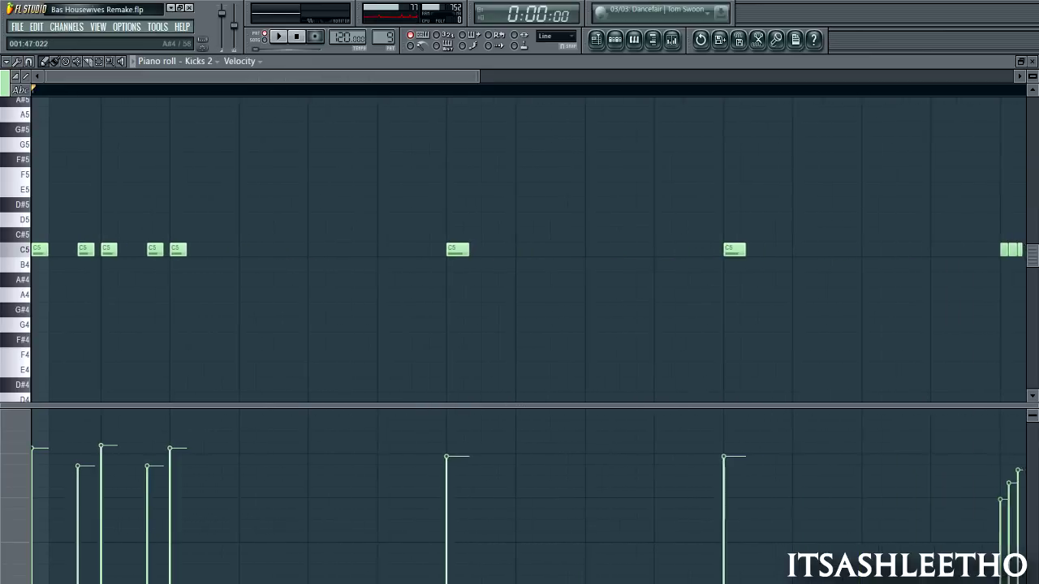
scroll(844, 282, down, 4)
key(space)
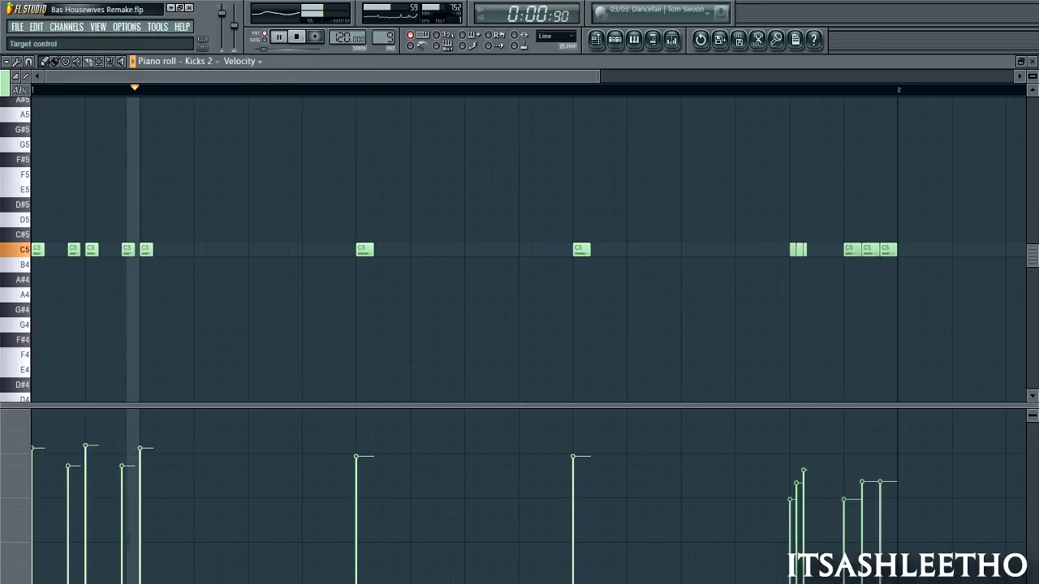
click(241, 61)
click(243, 86)
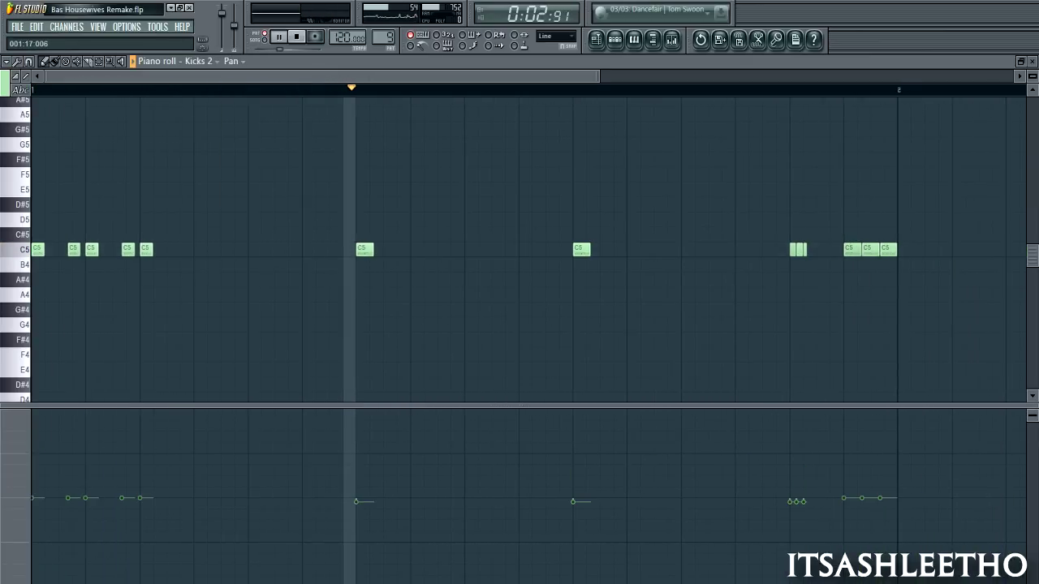
click(232, 61)
click(243, 97)
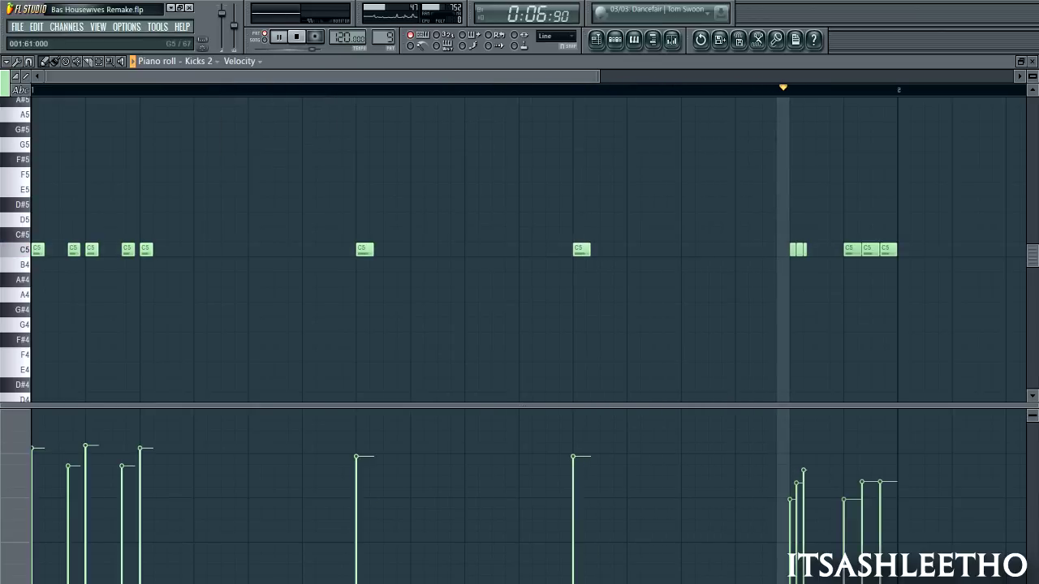
key(space)
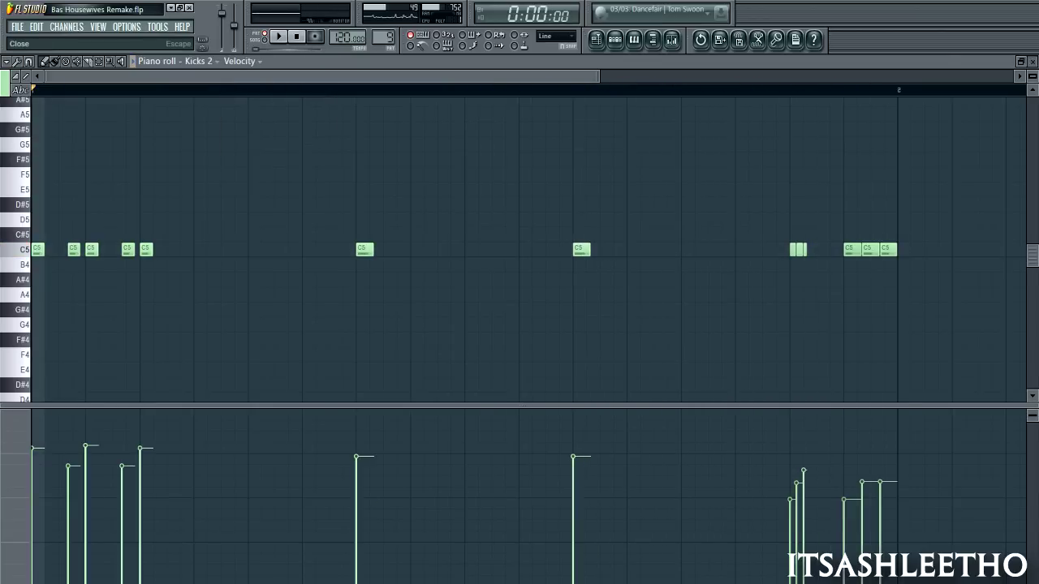
key(Escape)
- Select the 808s pattern and play its 808 2 notes in the piano roll
key(Right)
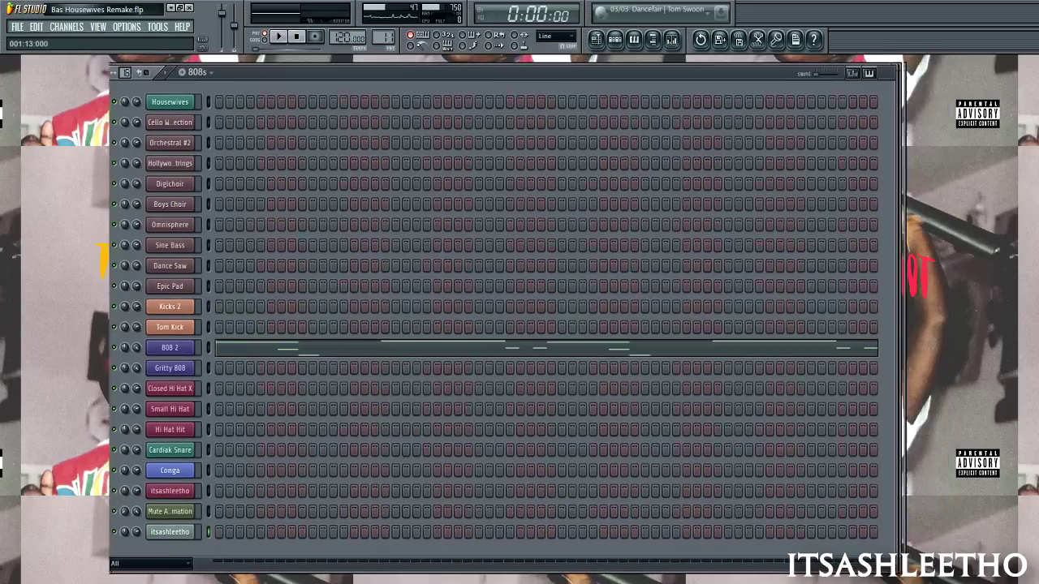
key(F7)
scroll(630, 310, down, 2)
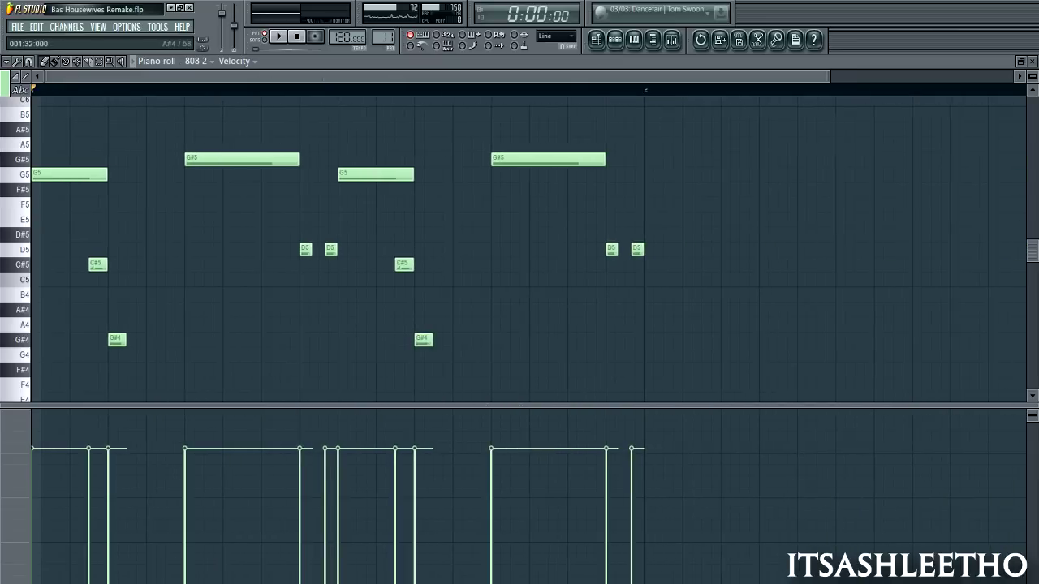
scroll(326, 243, up, 3)
drag(214, 77, 142, 76)
key(space)
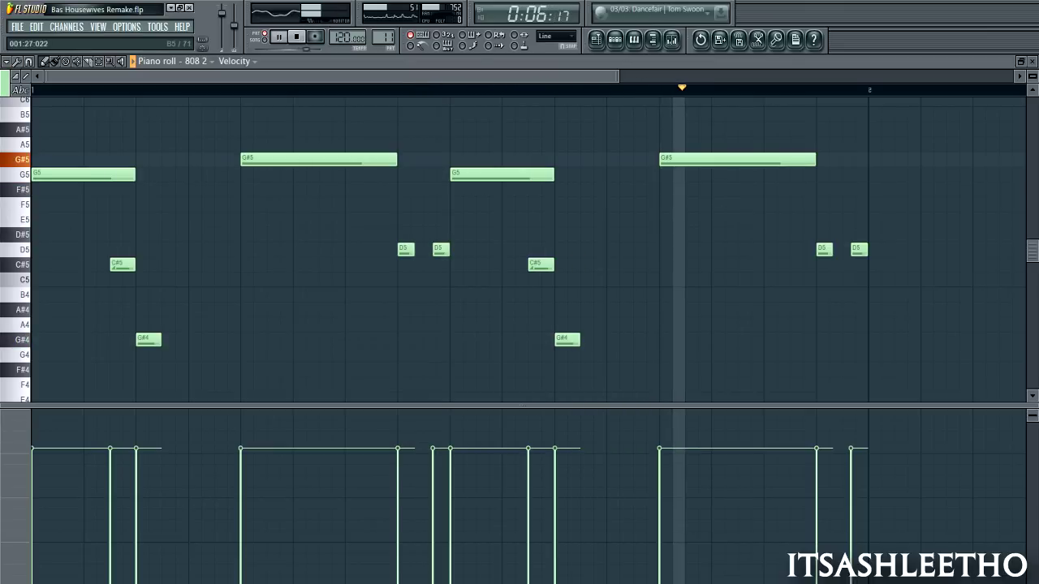
key(space)
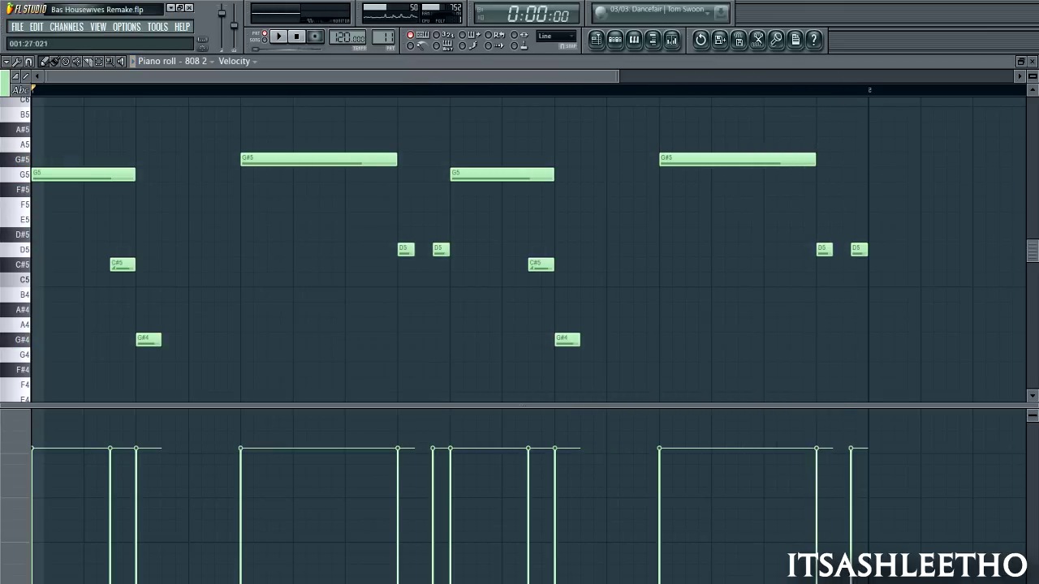
- Play the 808 2 notes of patterns 12 and 13 in the piano roll, finishing on pattern 14
scroll(392, 130, down, 2)
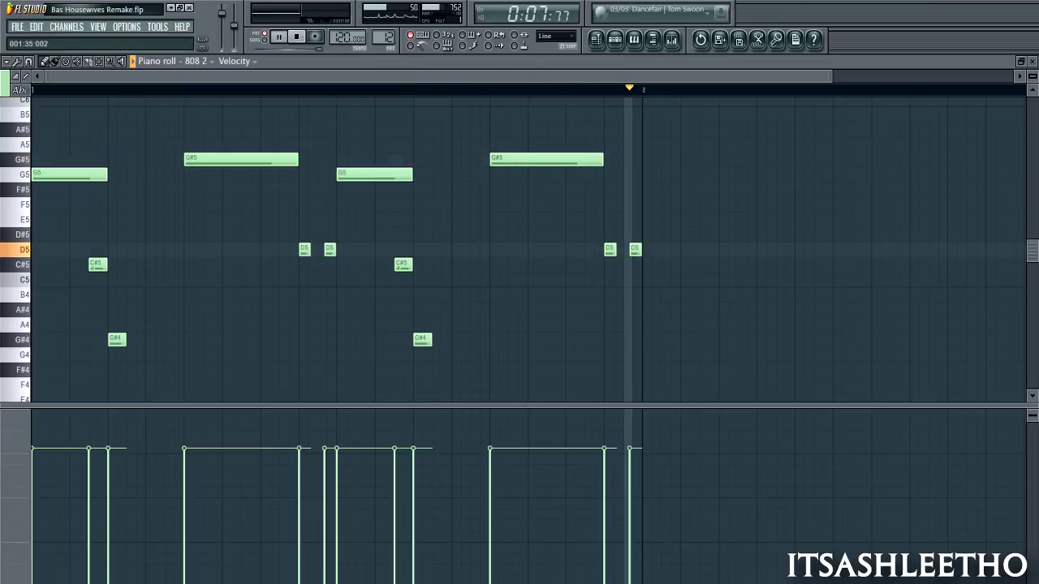
key(space)
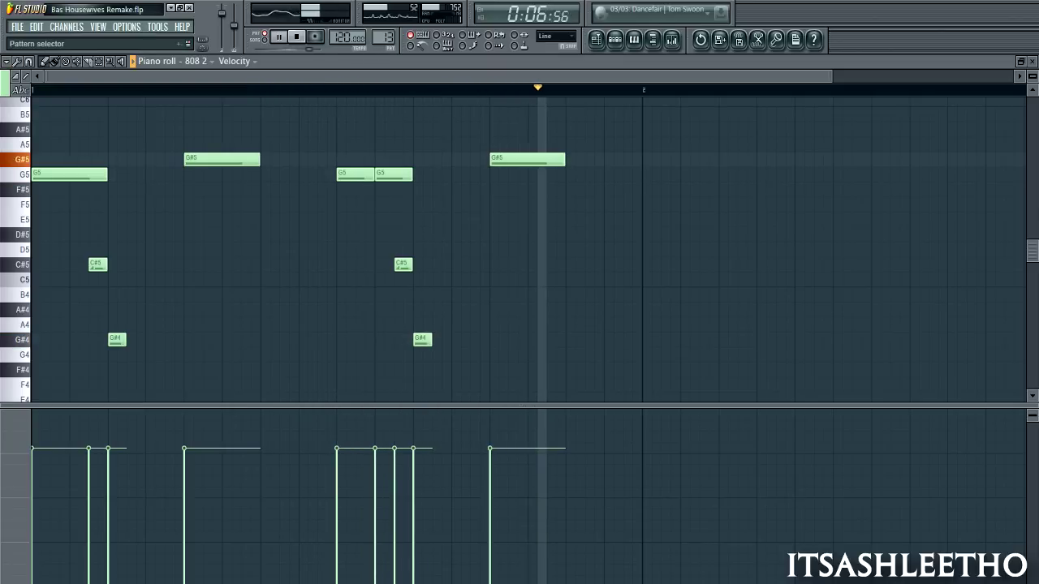
key(space)
scroll(383, 37, up, 1)
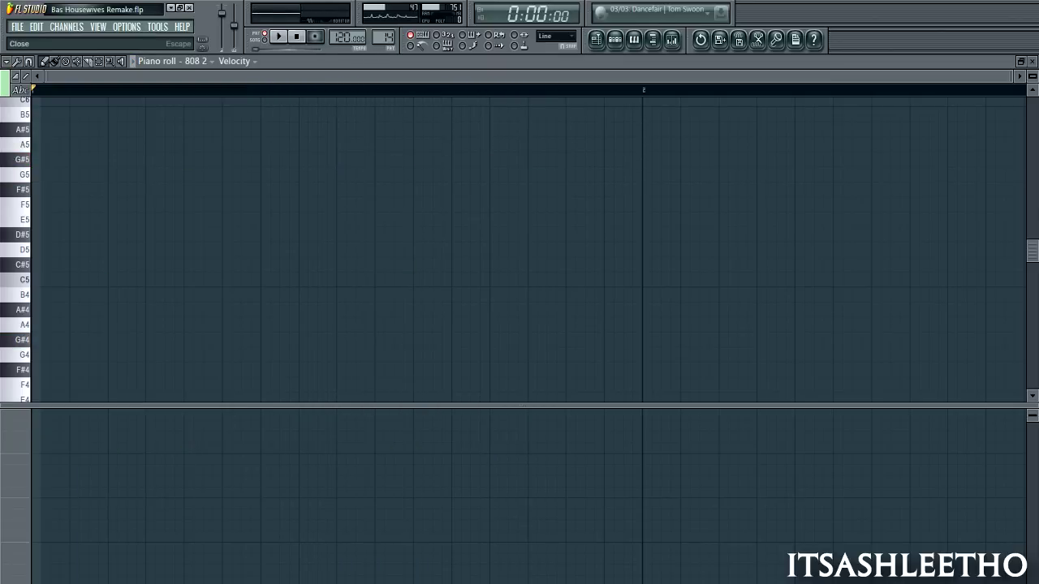
- Audition the Snares pattern in the channel rack and examine the effects on the Cardiak Snare mixer track
click(1032, 62)
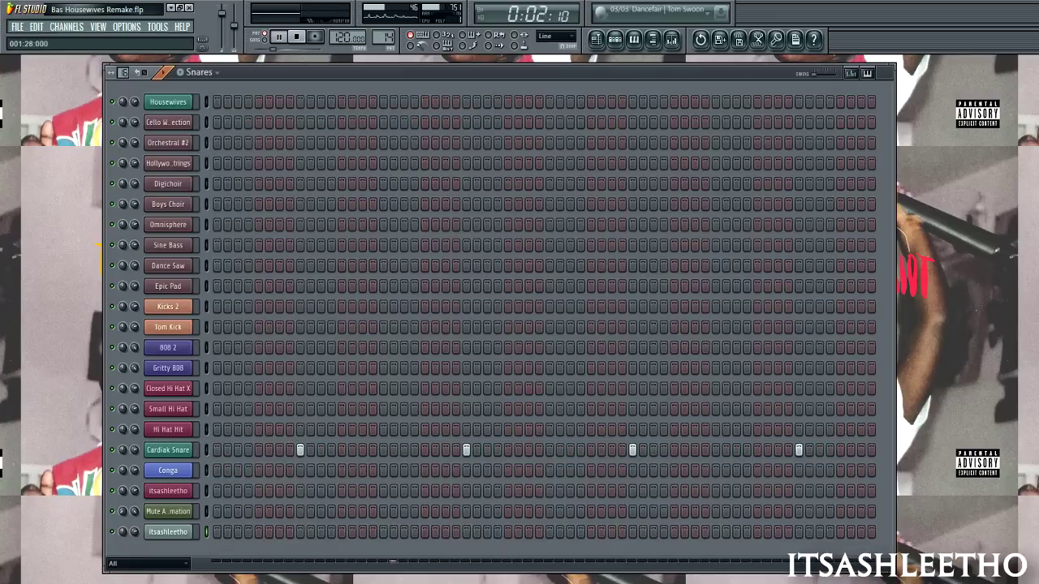
click(671, 39)
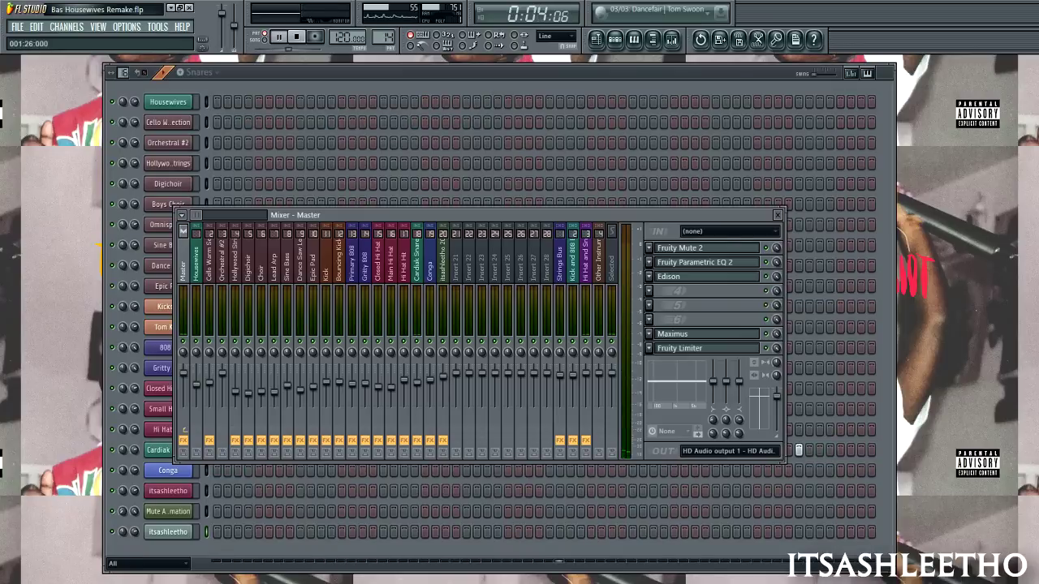
drag(496, 215, 521, 140)
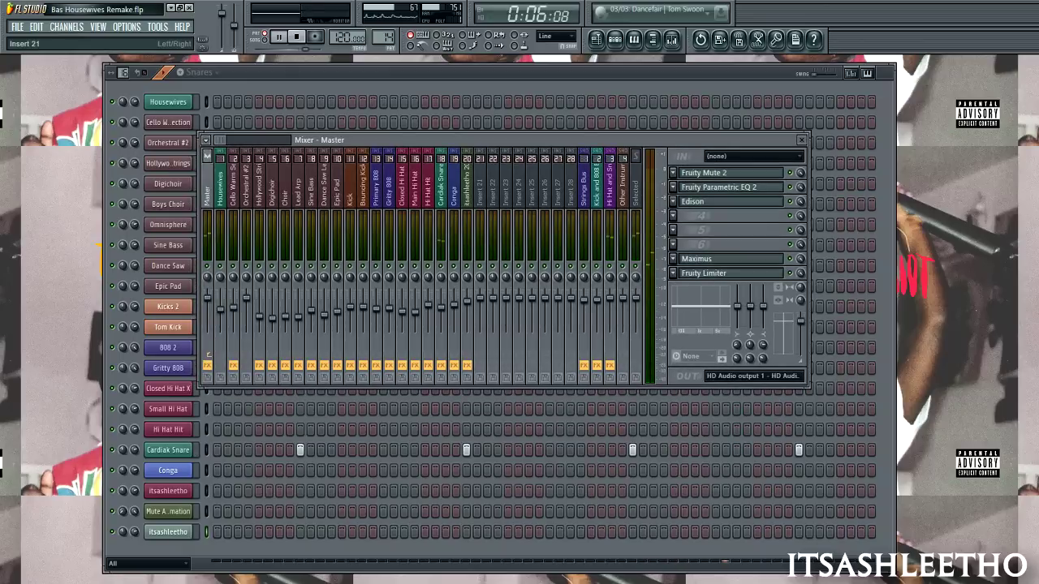
click(168, 449)
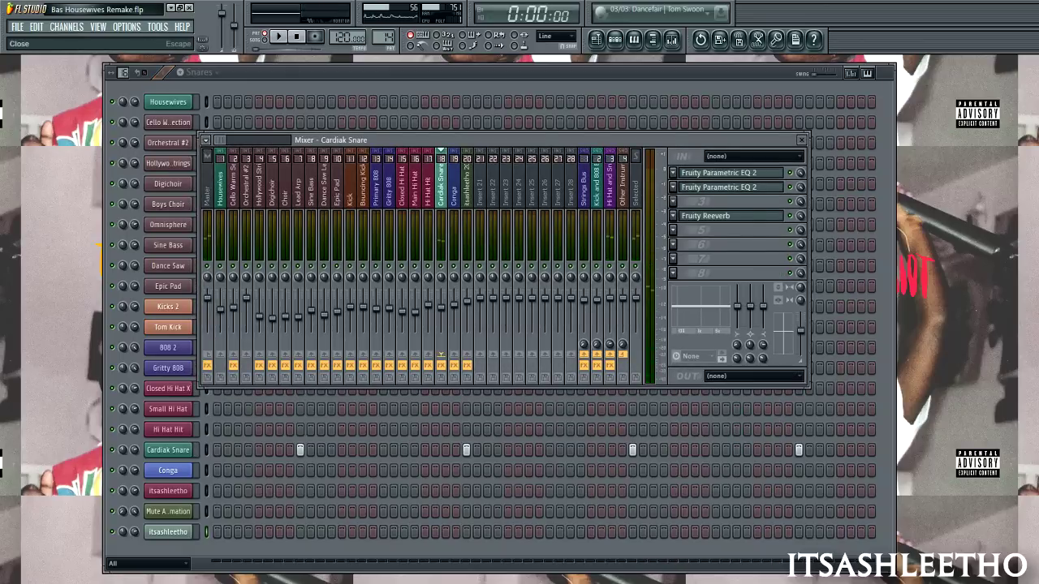
click(800, 140)
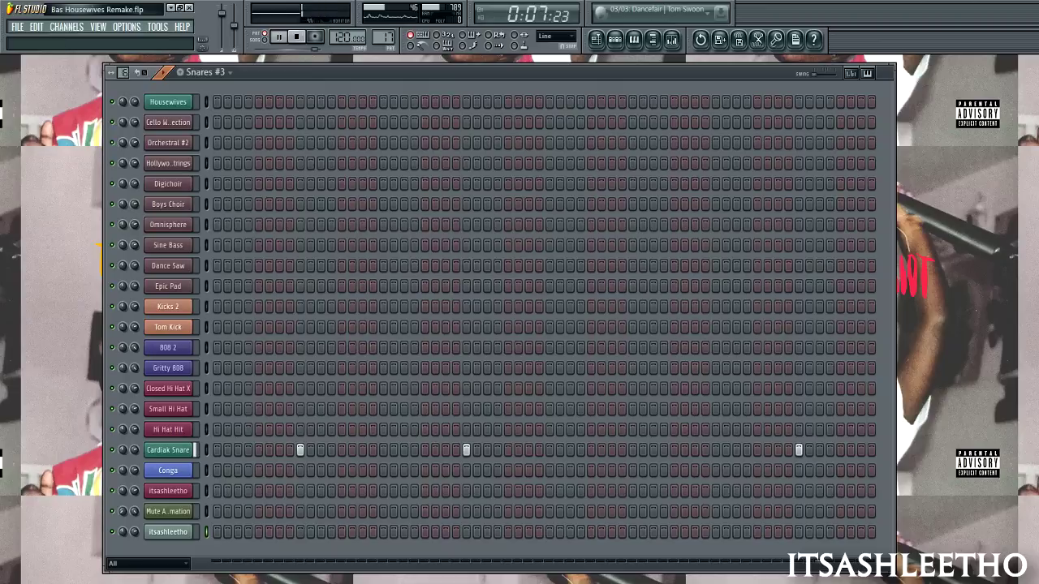
- Select the Hi Hats pattern and play its Small Hi Hat notes in the piano roll
drag(383, 37, 383, 31)
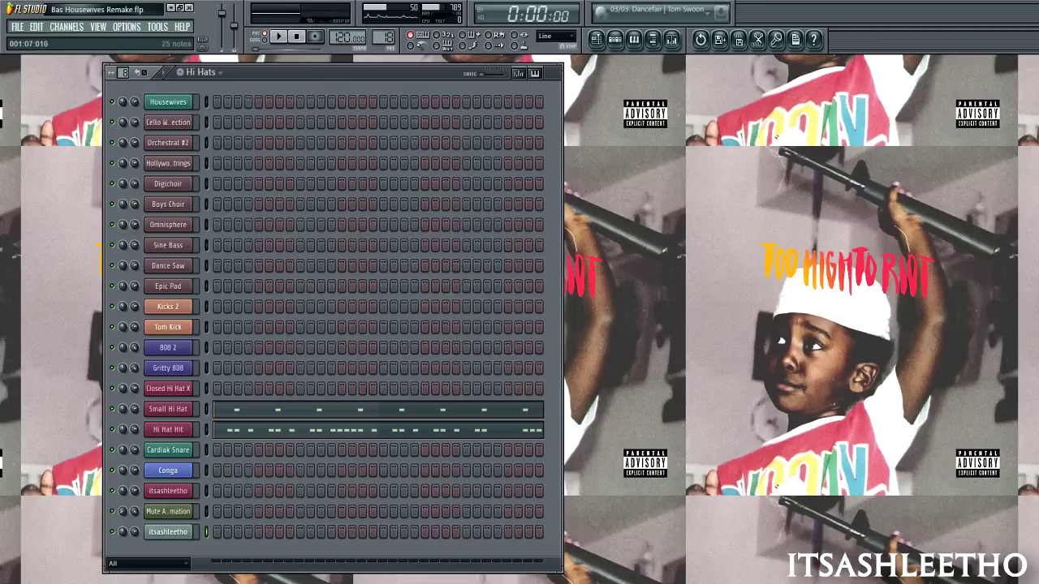
click(244, 410)
scroll(235, 355, down, 5)
key(space)
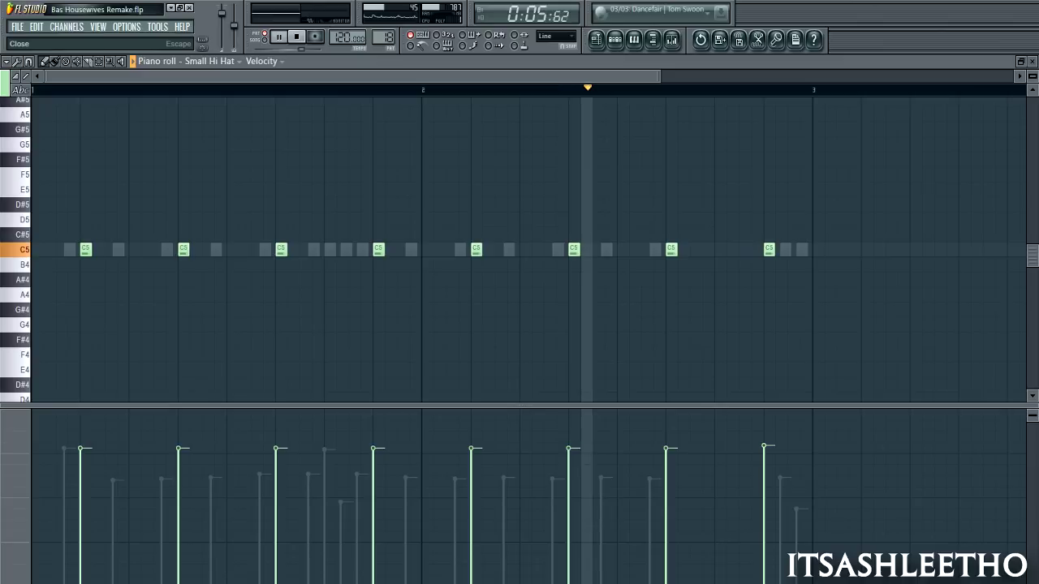
key(Escape)
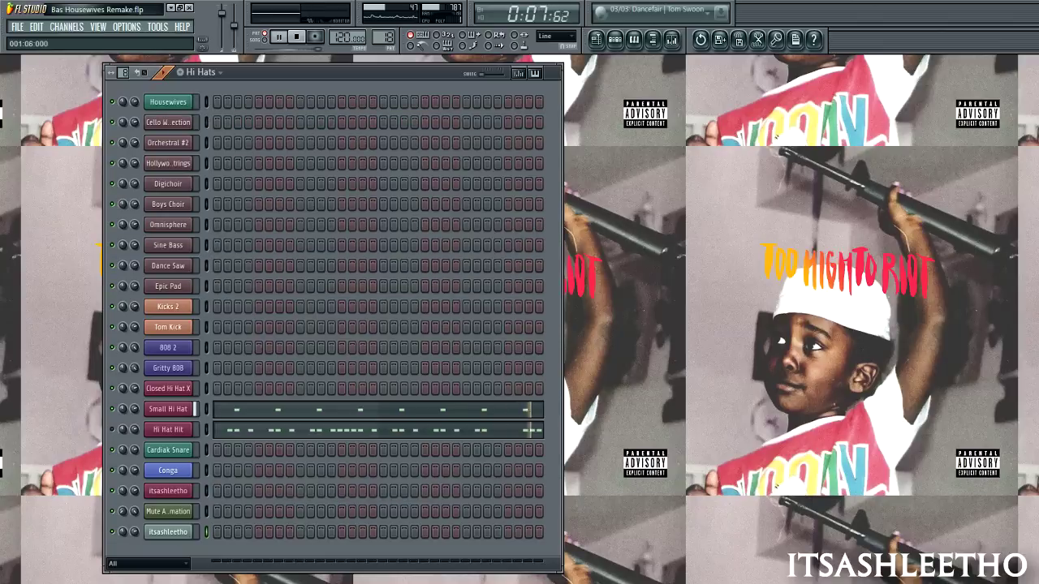
- Play the Hi Hat Hit notes of the Hi Hats pattern in the piano roll, checking their pan and velocity values
click(340, 430)
scroll(340, 250, down, 4)
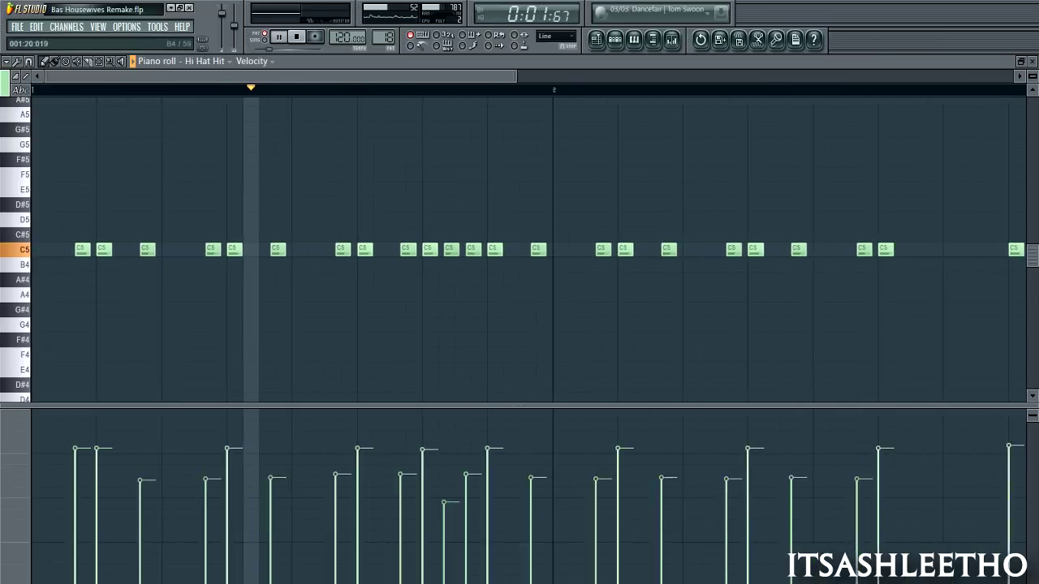
click(252, 61)
click(258, 88)
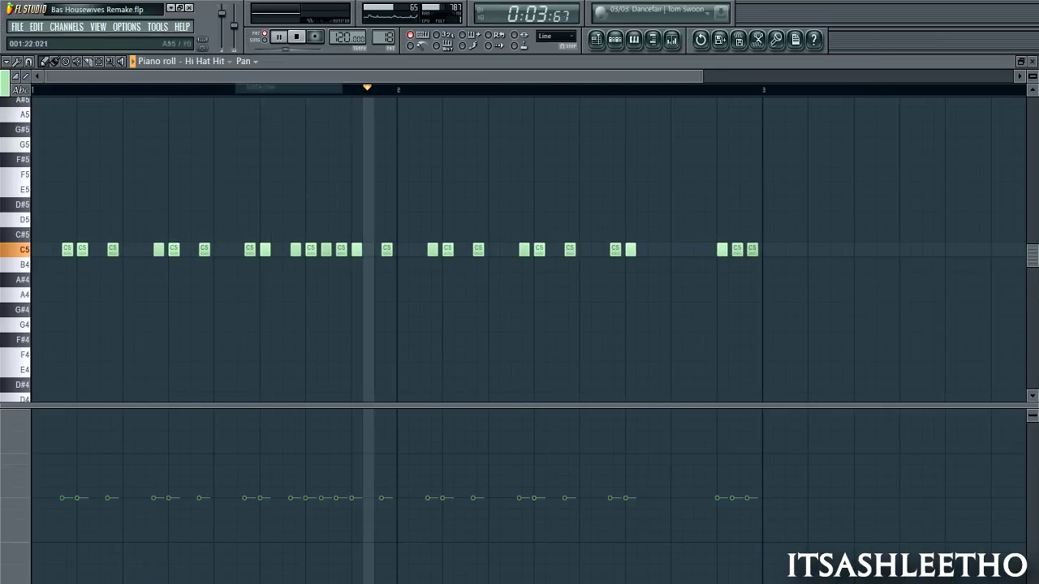
click(243, 61)
click(258, 86)
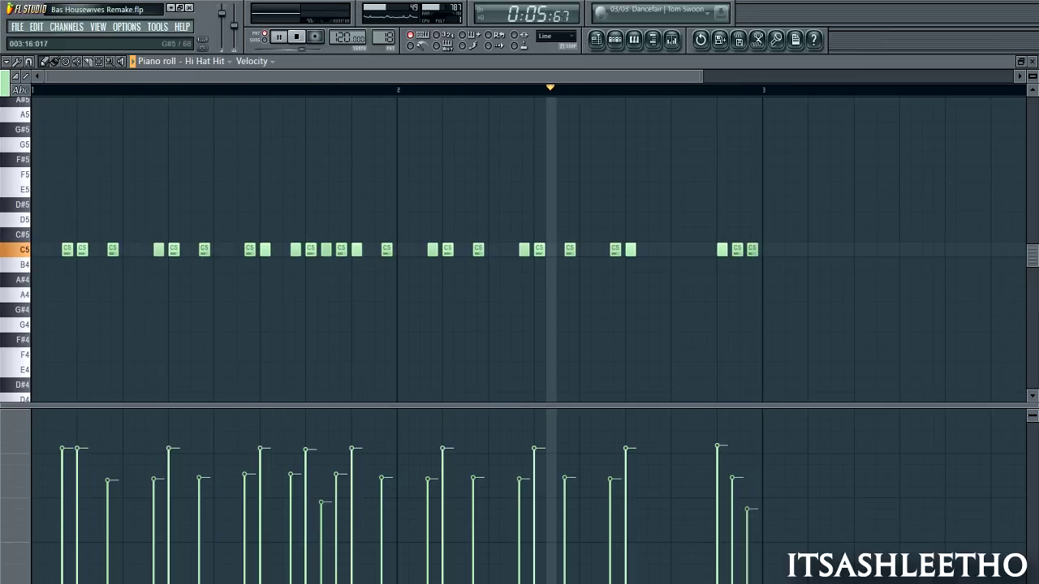
key(space)
click(1031, 62)
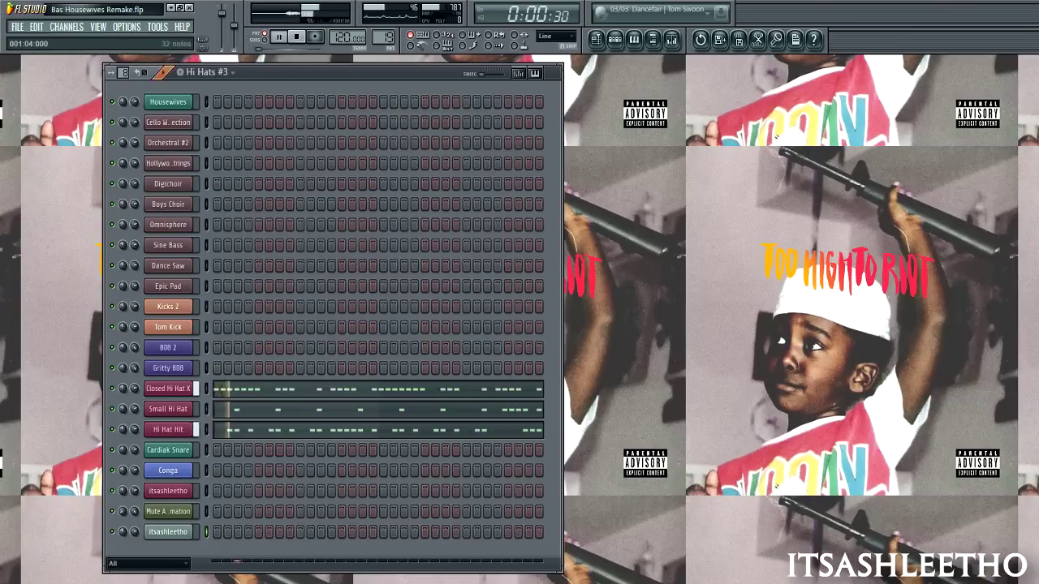
- Play the Closed Hi Hat X notes of the Hi Hats #3 pattern in the piano roll
click(230, 389)
scroll(410, 234, down, 5)
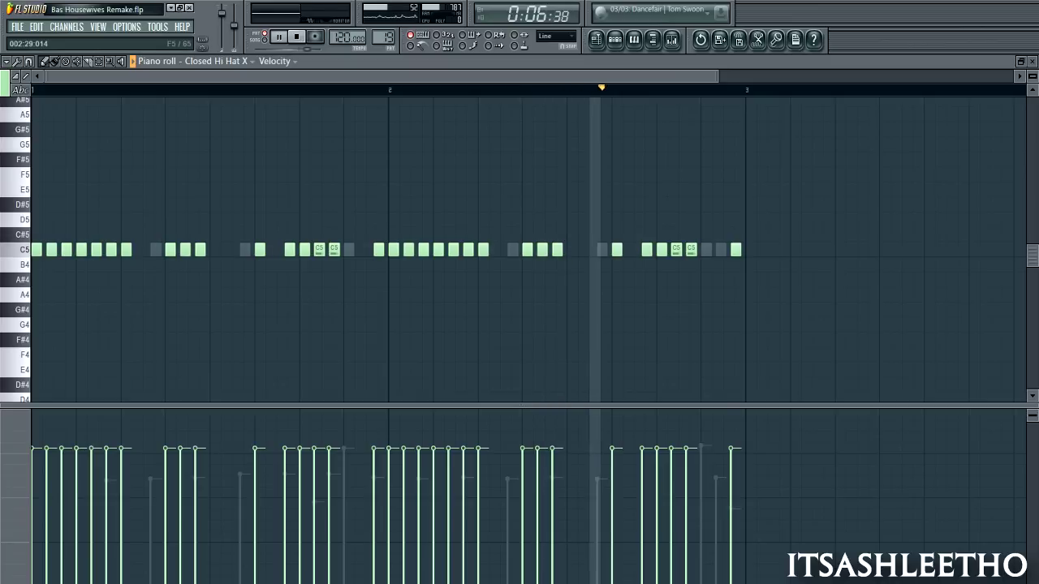
key(space)
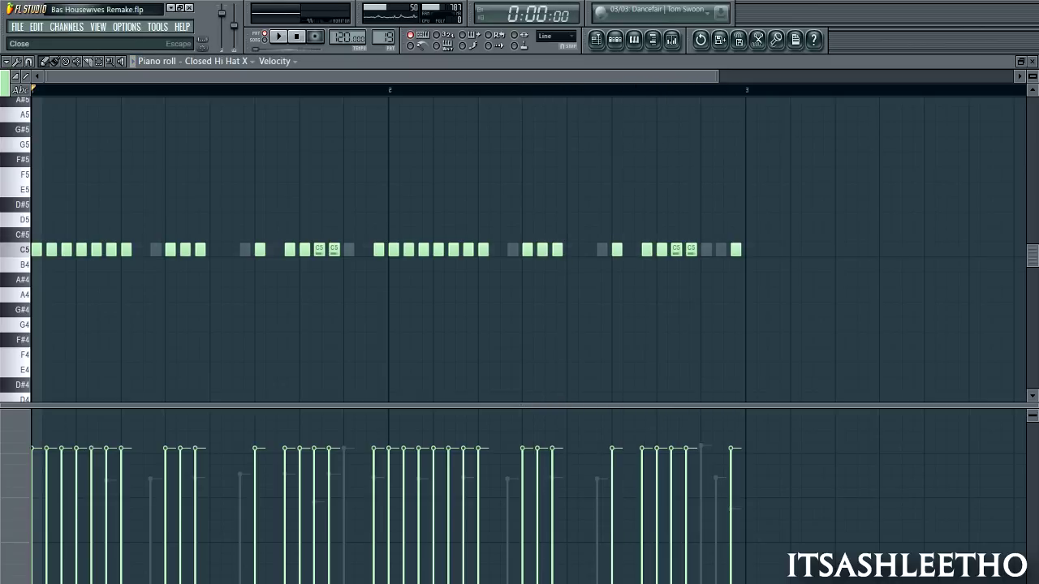
key(Escape)
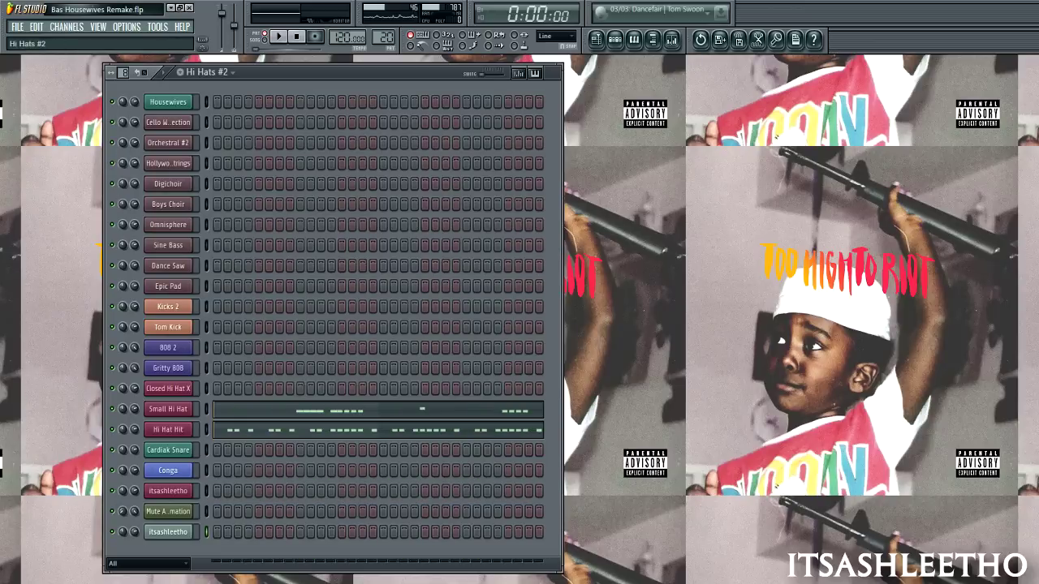
- Play the Small Hi Hat notes of Hi Hats #2 in the piano roll, checking their pan and velocity values
click(370, 409)
scroll(365, 287, down, 5)
key(space)
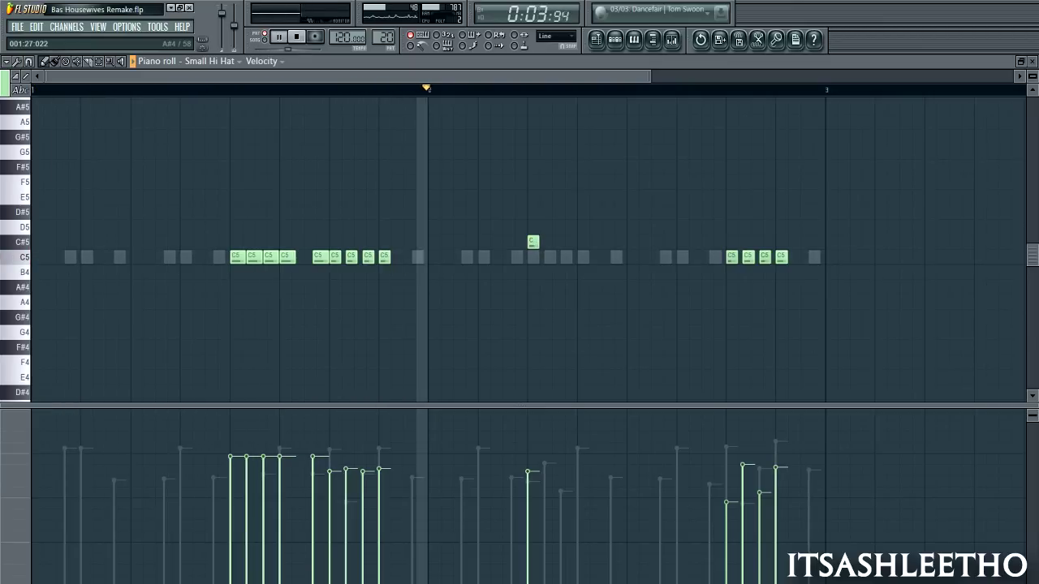
click(262, 61)
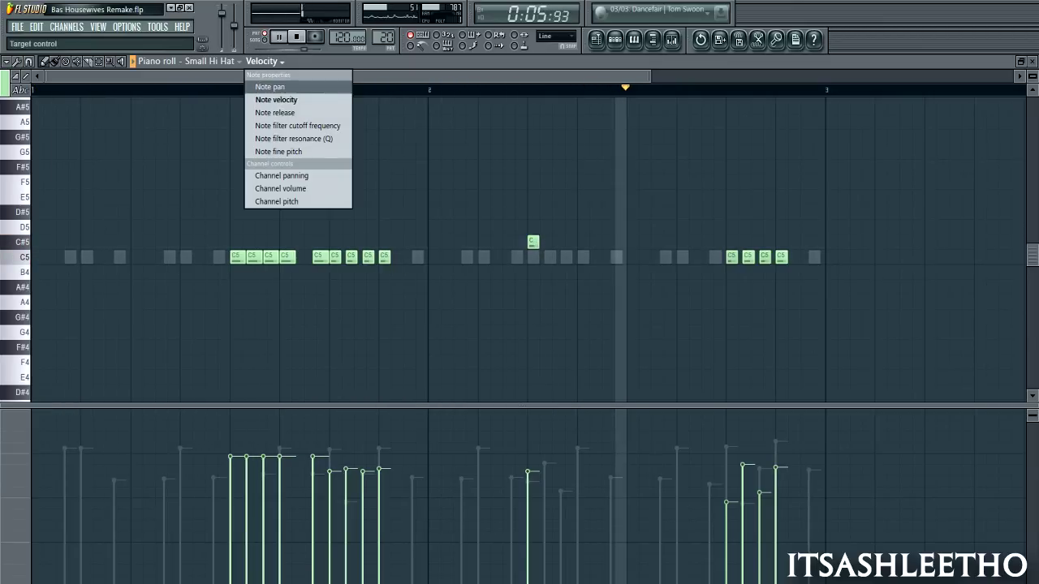
click(270, 84)
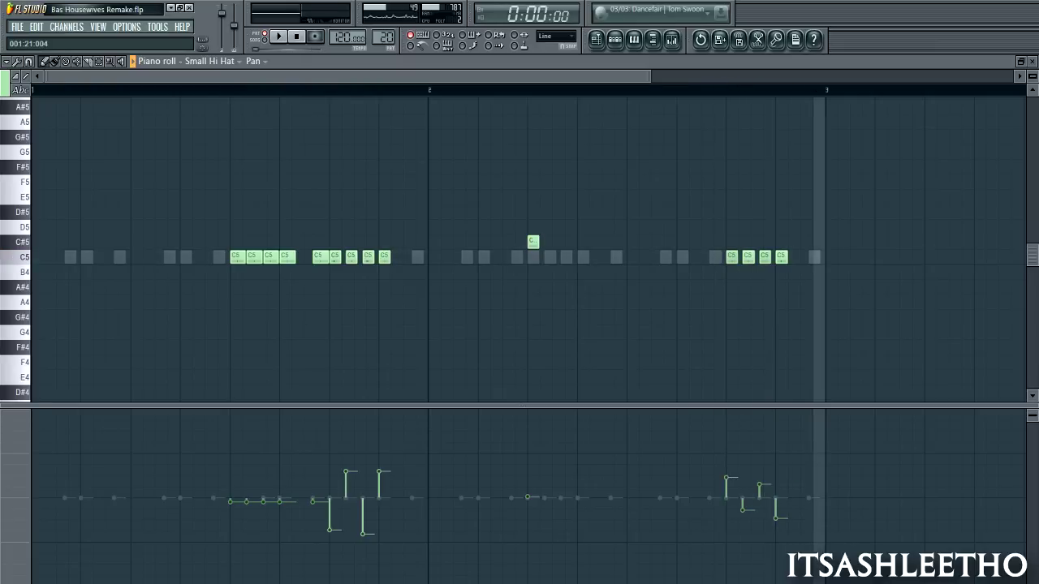
key(space)
click(253, 61)
click(276, 99)
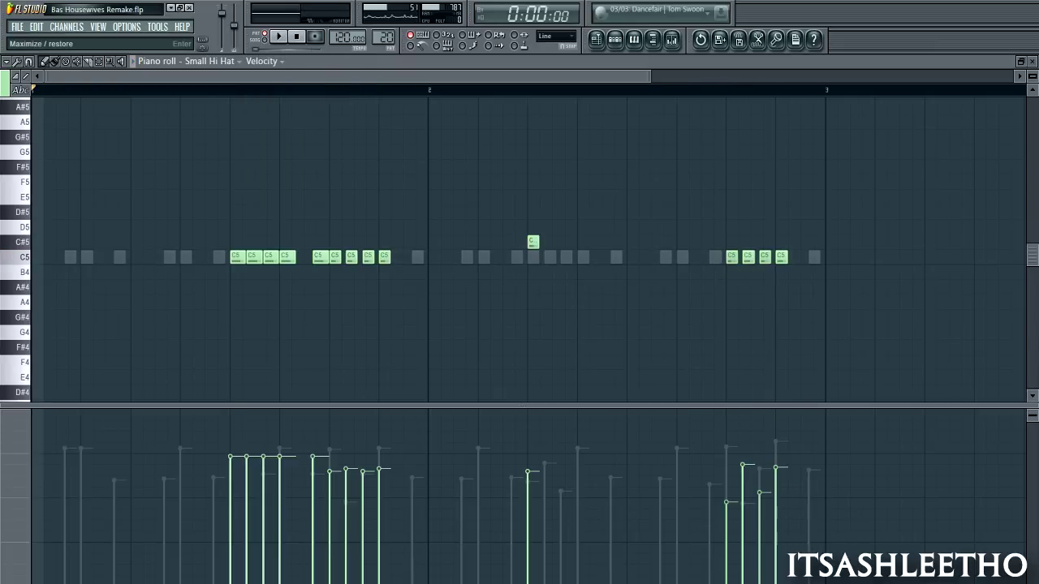
key(Escape)
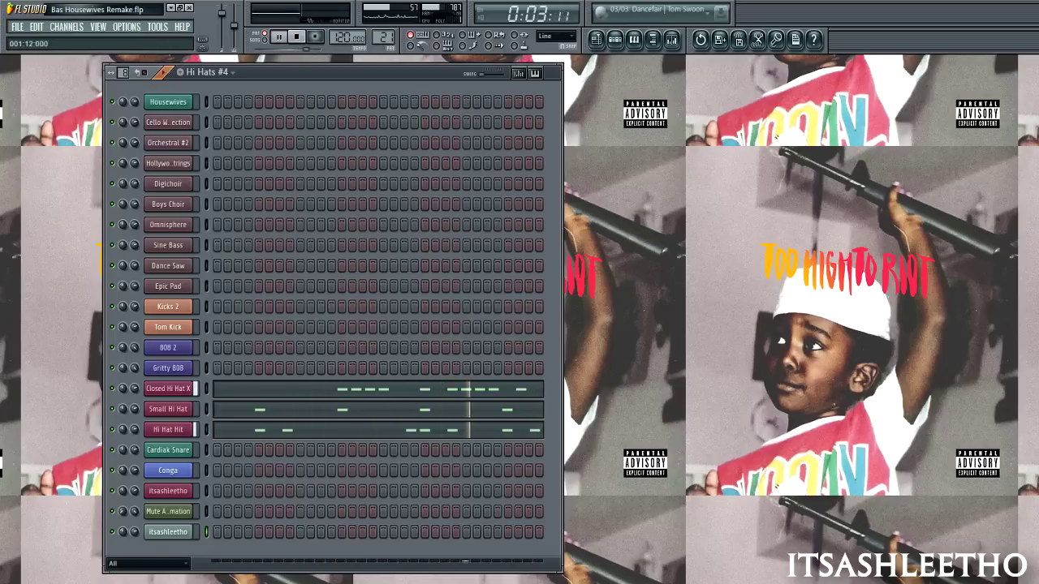
- Select the Bouncing Kicks pattern and play its Tom Kick notes in the piano roll, checking their pan values
drag(383, 37, 383, 31)
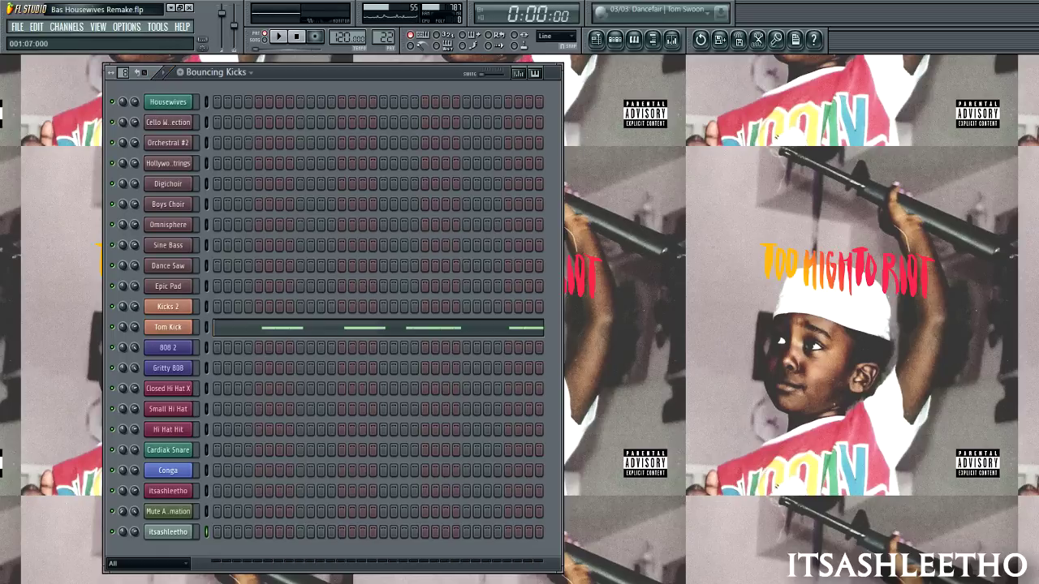
click(324, 327)
scroll(324, 327, down, 4)
key(space)
click(248, 60)
click(256, 83)
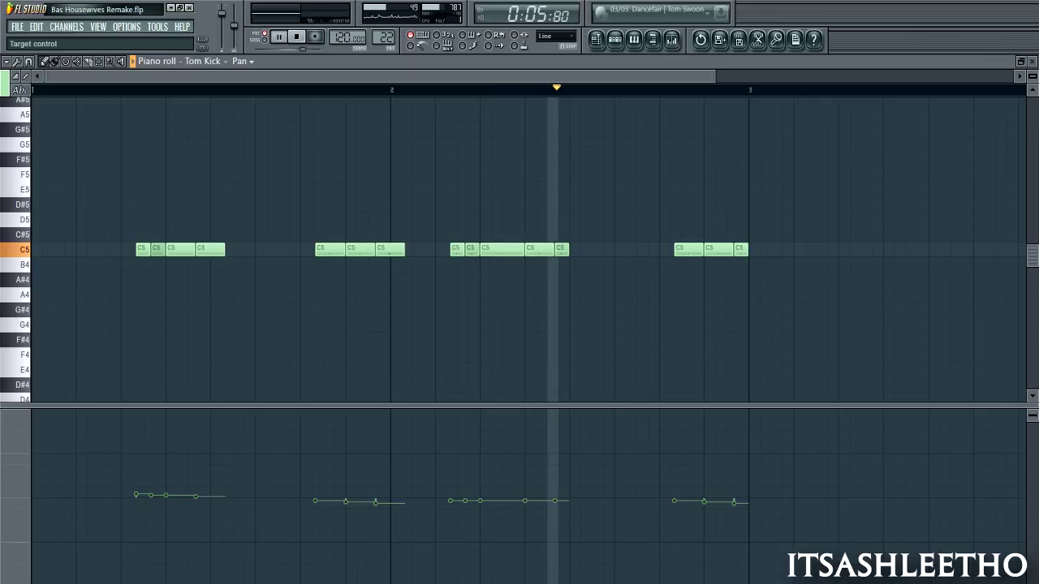
key(space)
- Play the Tom Kick notes of pattern 23 in the piano roll with their velocity values shown
key(space)
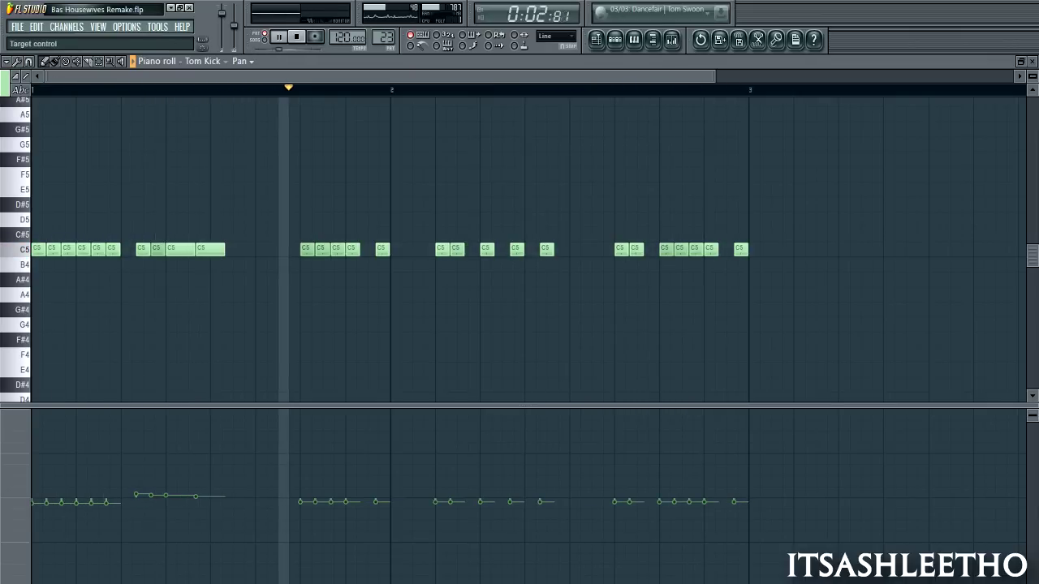
click(242, 61)
click(262, 99)
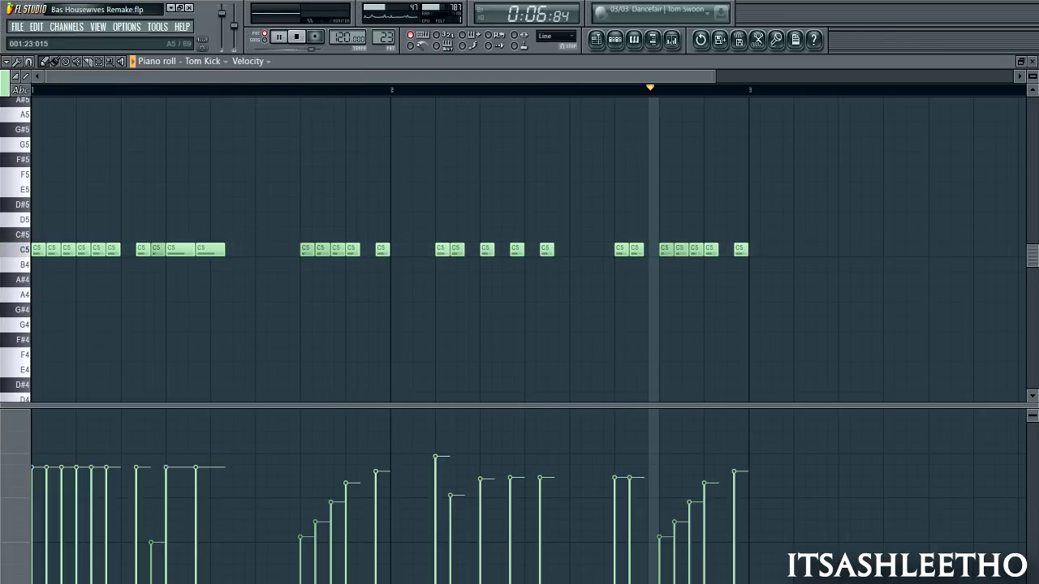
- Examine the effects on the Bouncing Kick mixer track during playback, then return to the channel rack
key(F9)
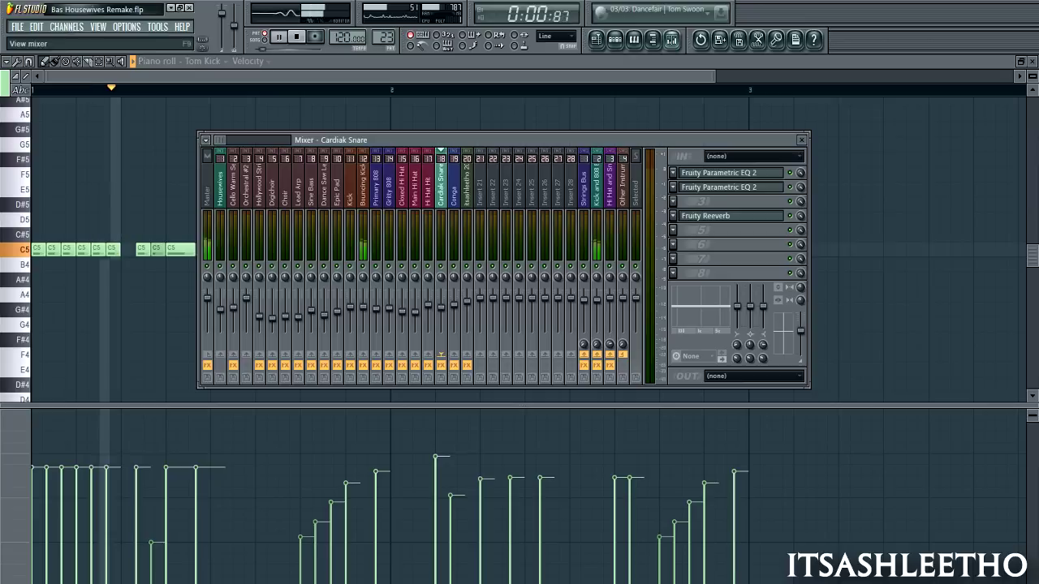
click(362, 306)
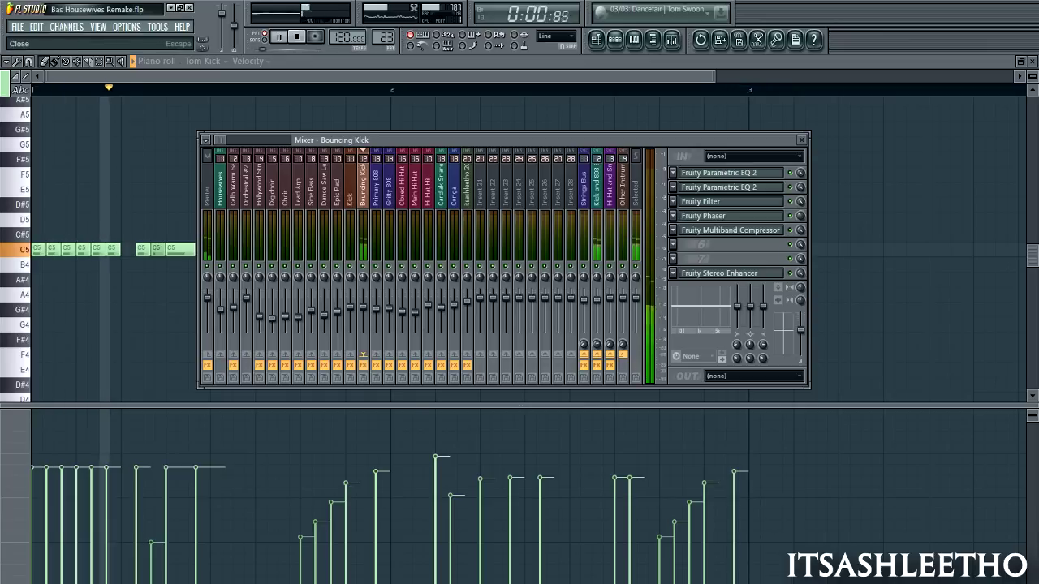
key(F9)
key(space)
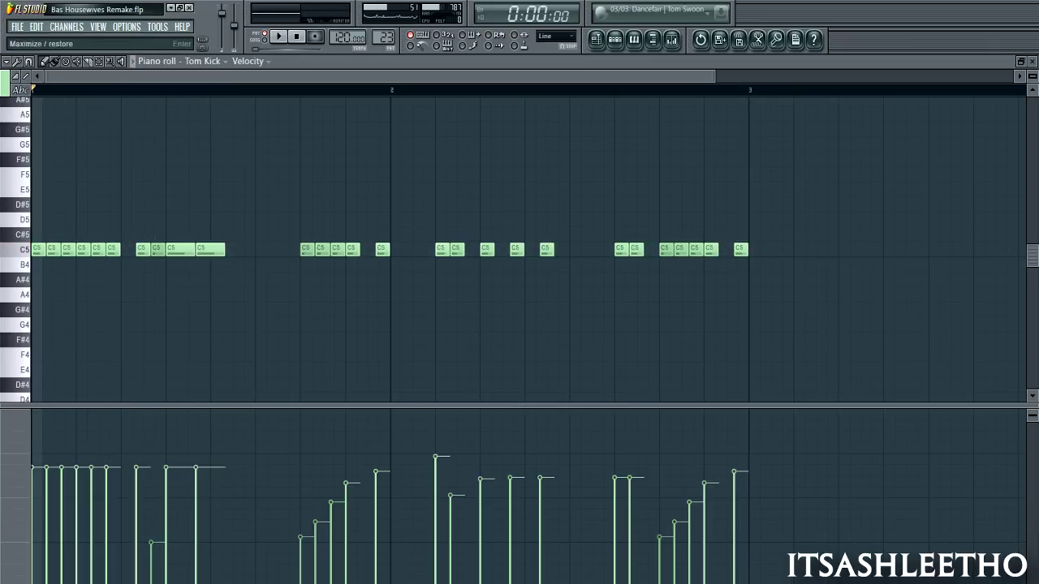
key(Escape)
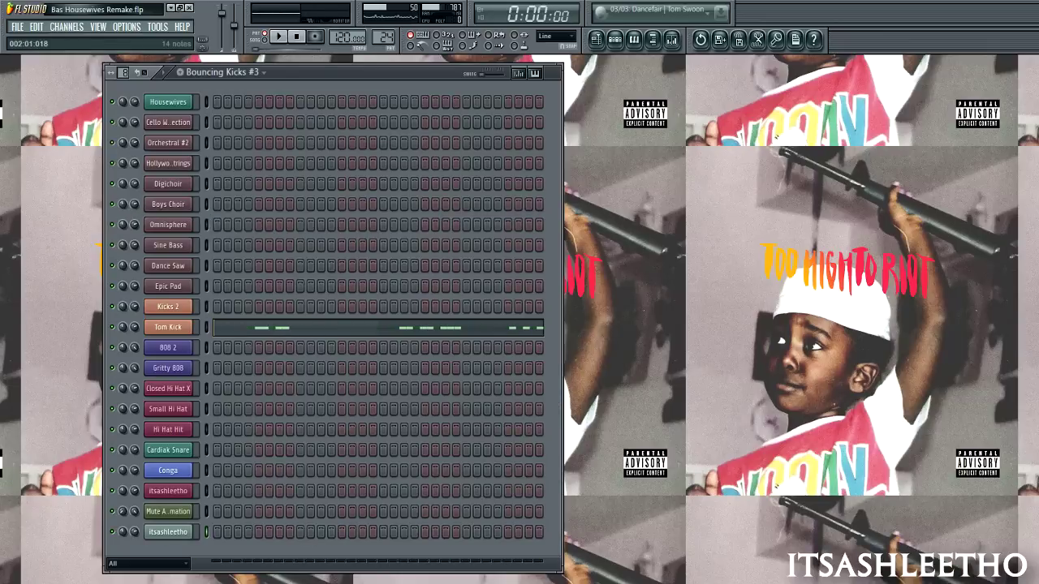
- Play the Tom Kick notes of Bouncing Kicks #3 in the piano roll with their velocity values shown
click(386, 327)
scroll(438, 227, down, 5)
key(space)
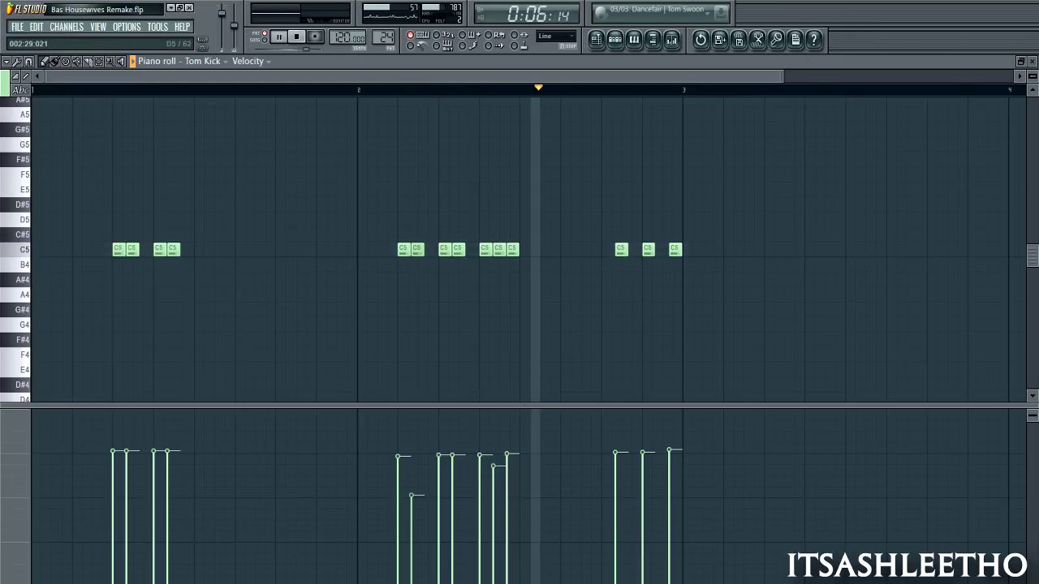
key(space)
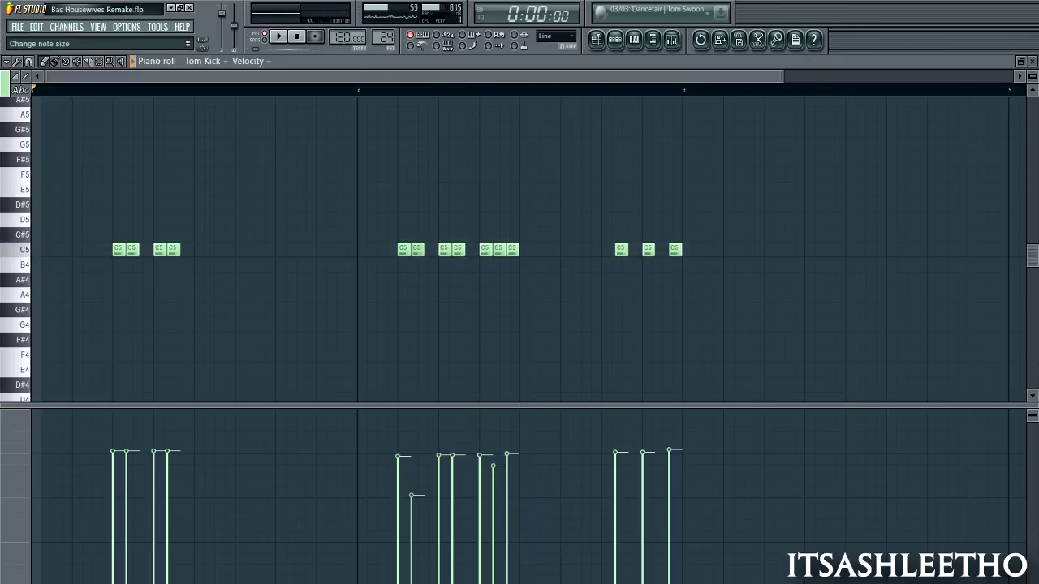
key(Escape)
- Open the Boys Choir instrument in the Choir pattern, view its effects and main pages, and close its windows
click(168, 205)
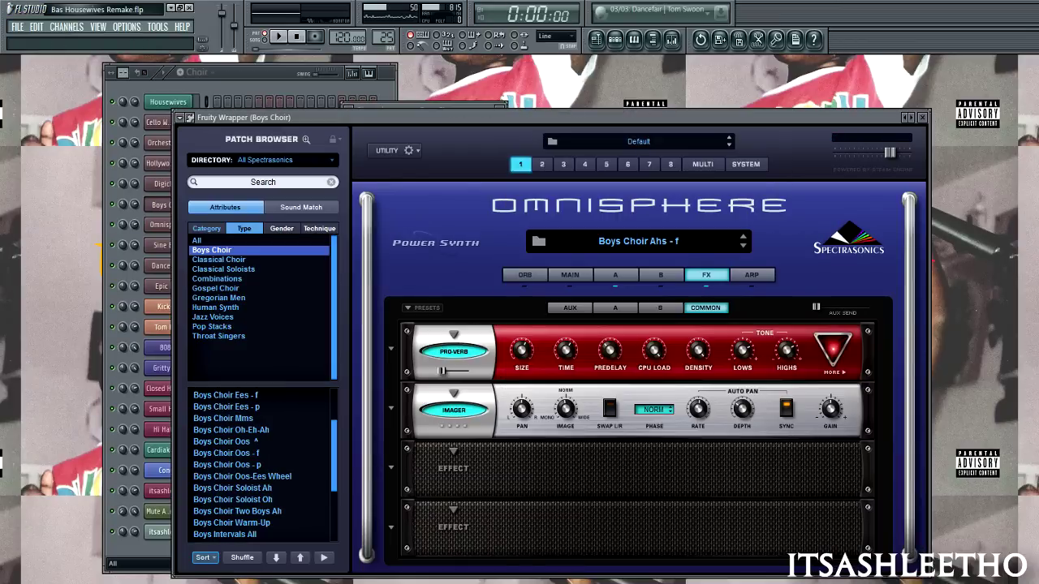
click(569, 275)
click(922, 117)
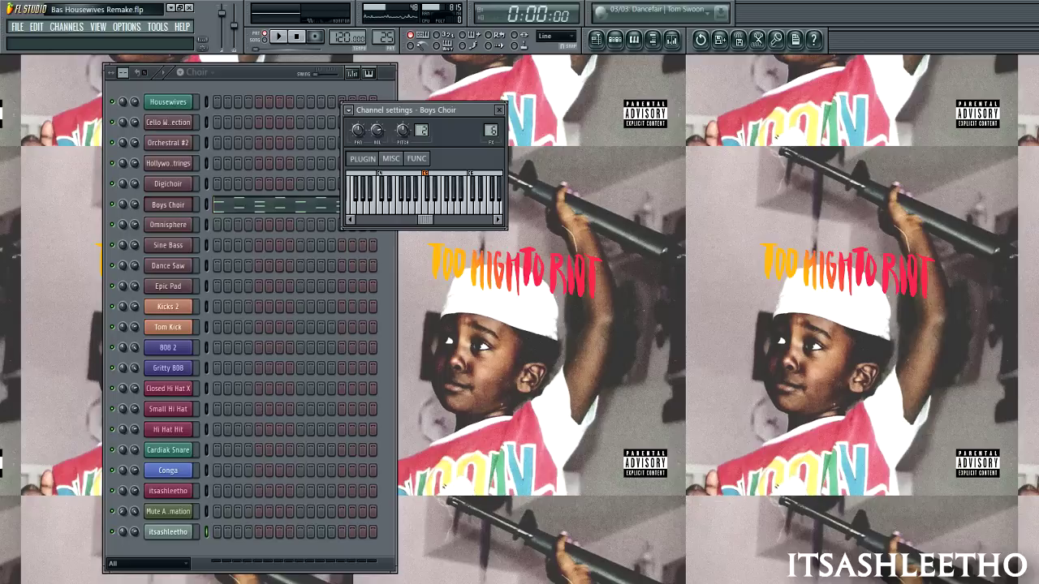
click(499, 111)
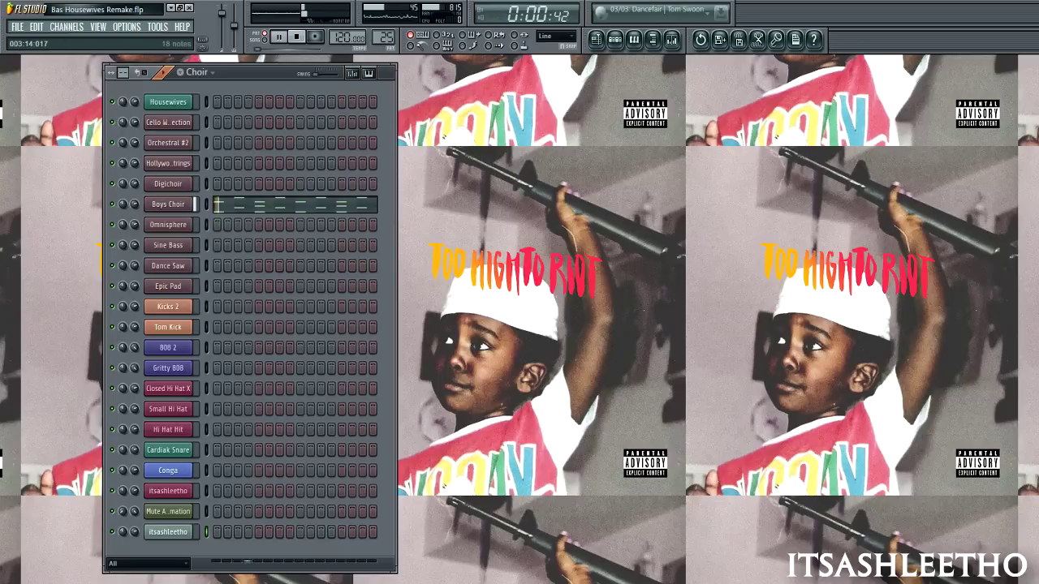
- Play the Boys Choir notes of the Choir pattern in the piano roll, checking their velocity values
click(272, 205)
scroll(255, 121, down, 4)
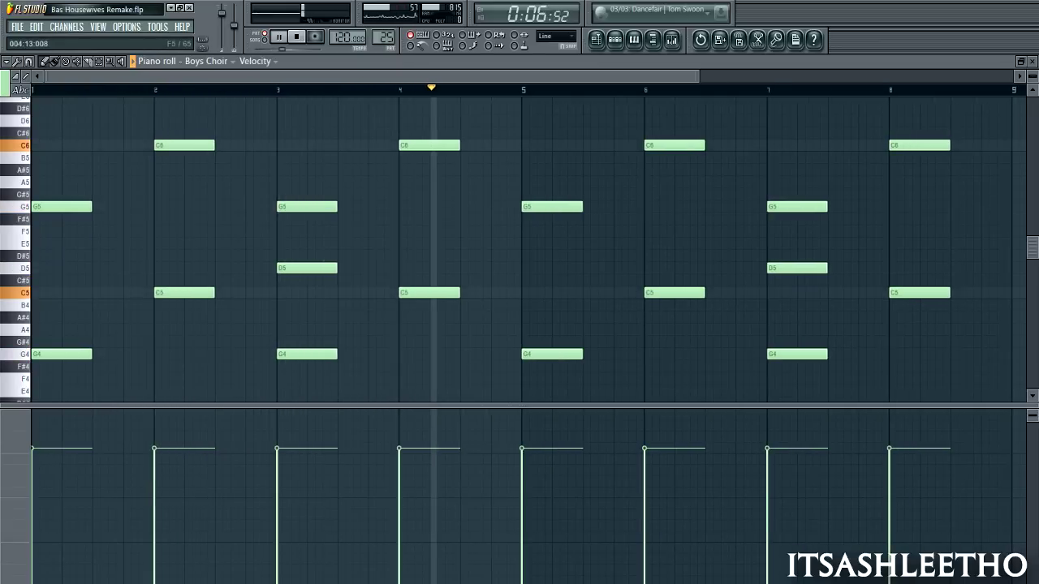
scroll(493, 231, down, 2)
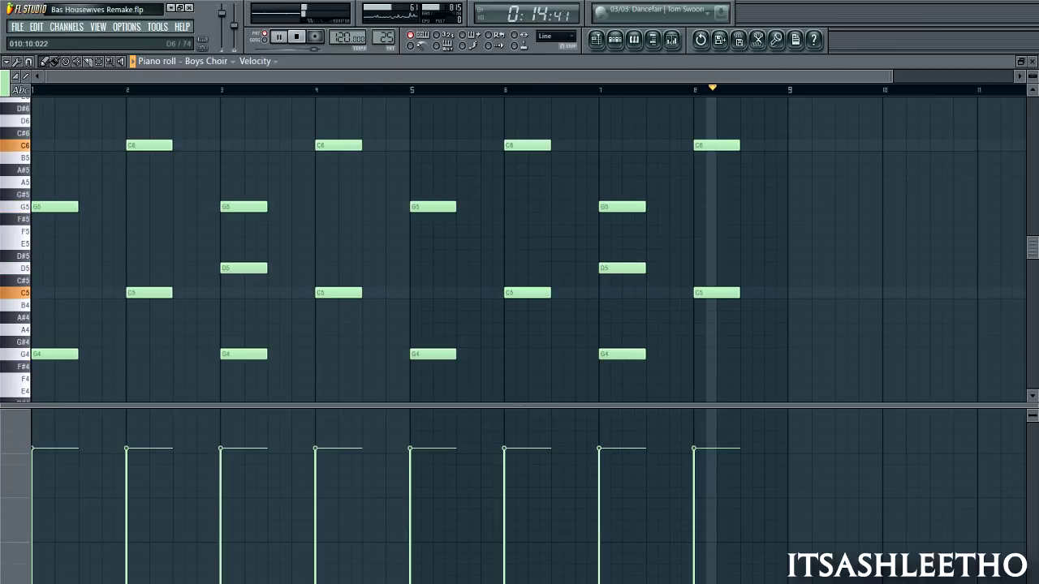
key(space)
key(Escape)
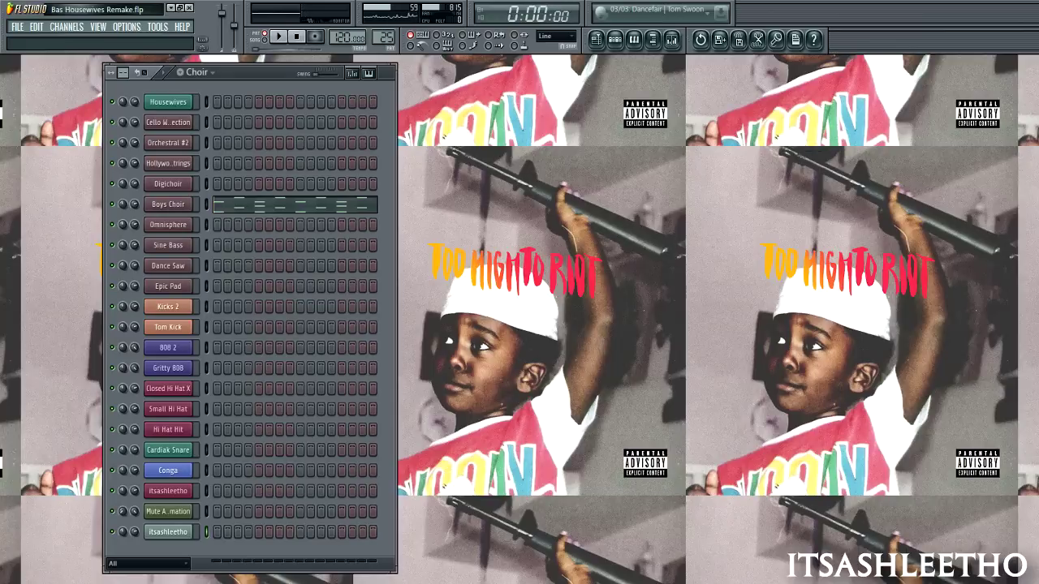
- Play the Boys Choir notes of pattern 26 in the piano roll and stop playback on Choir #4
click(312, 205)
scroll(312, 185, down, 8)
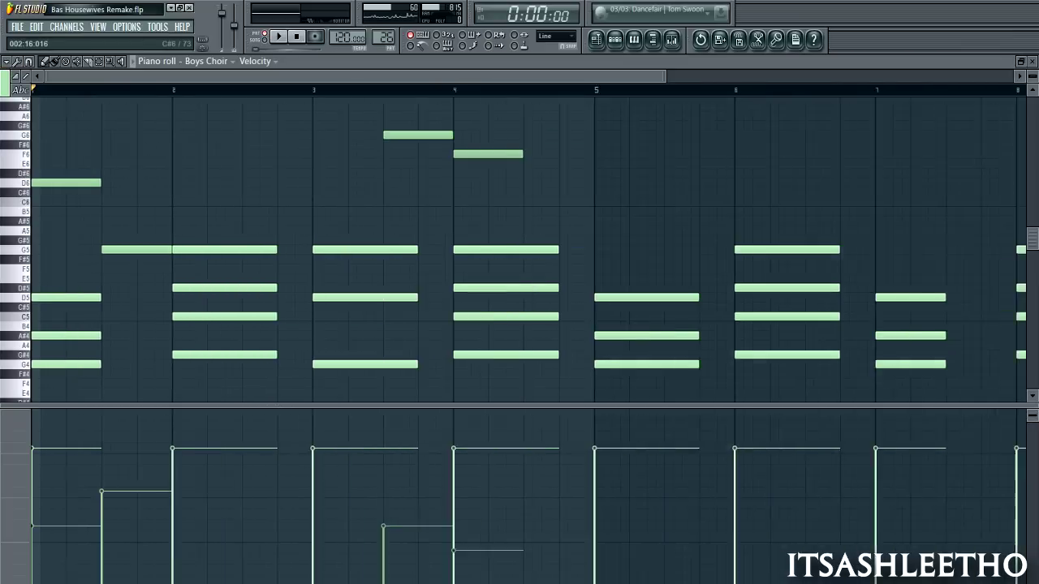
key(space)
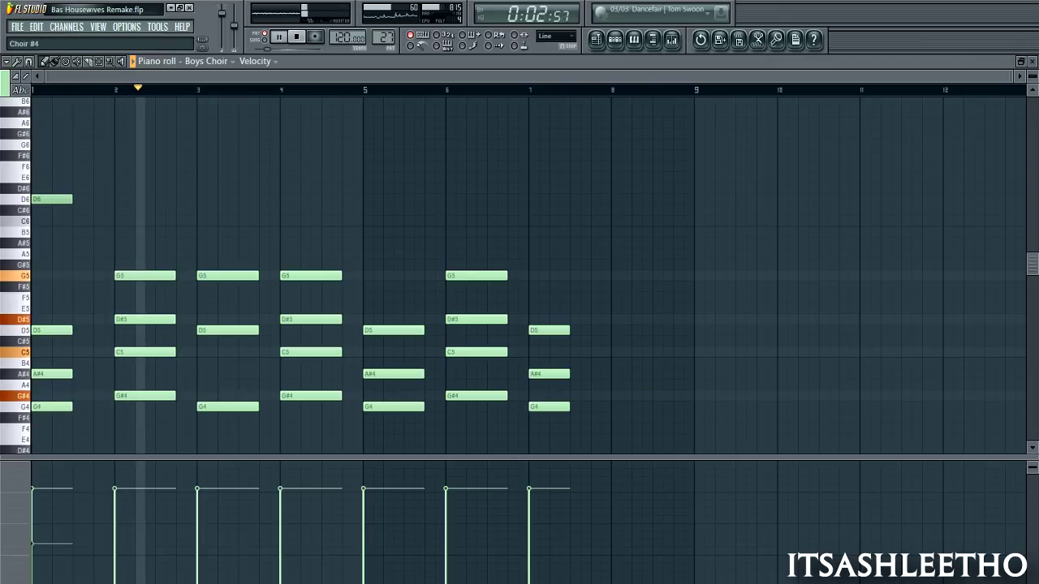
key(space)
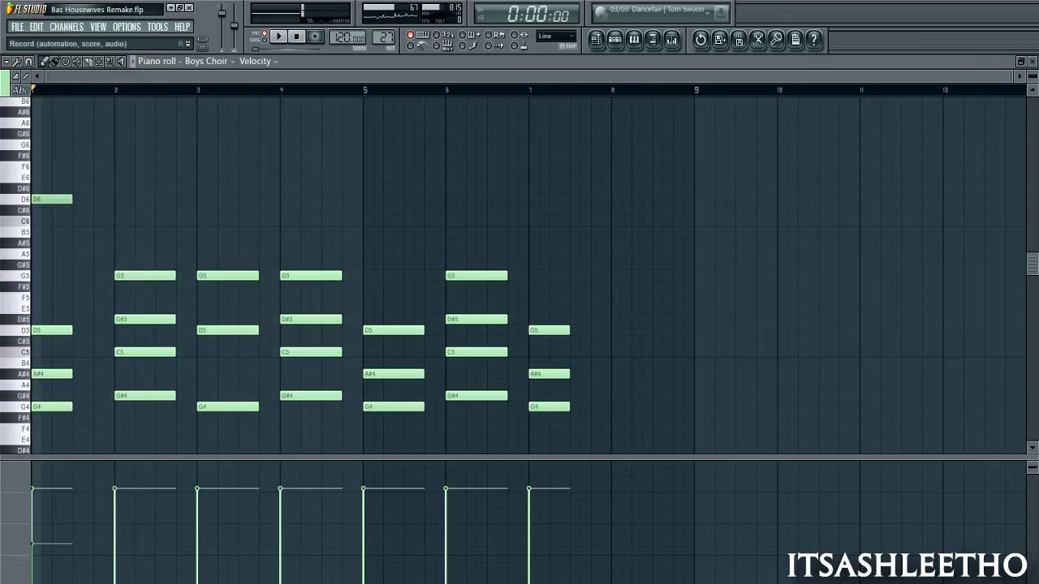
- Play the Boys Choir notes of Choir #4 from the start, then return to the channel rack
key(space)
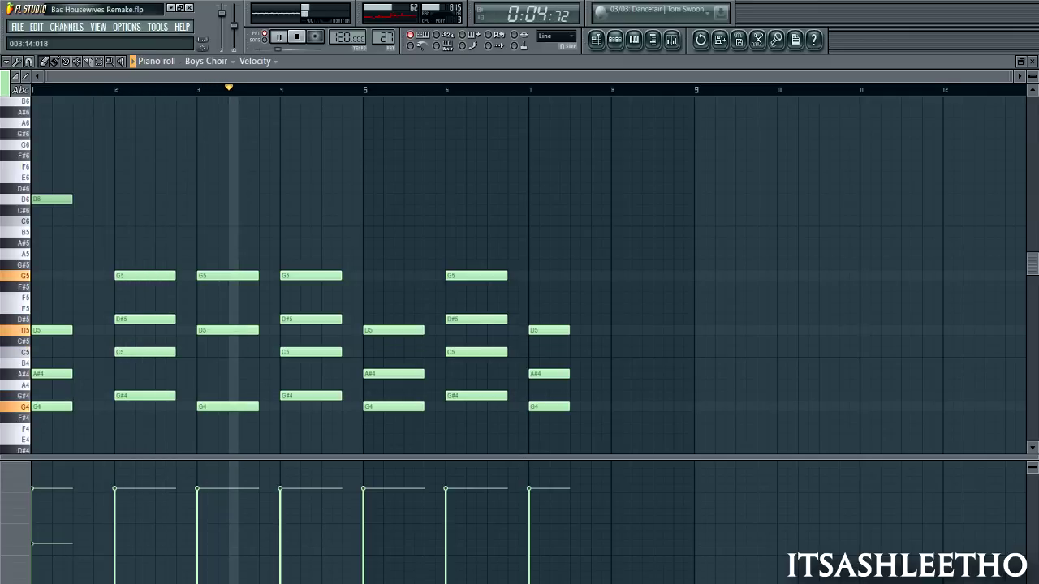
scroll(519, 276, down, 3)
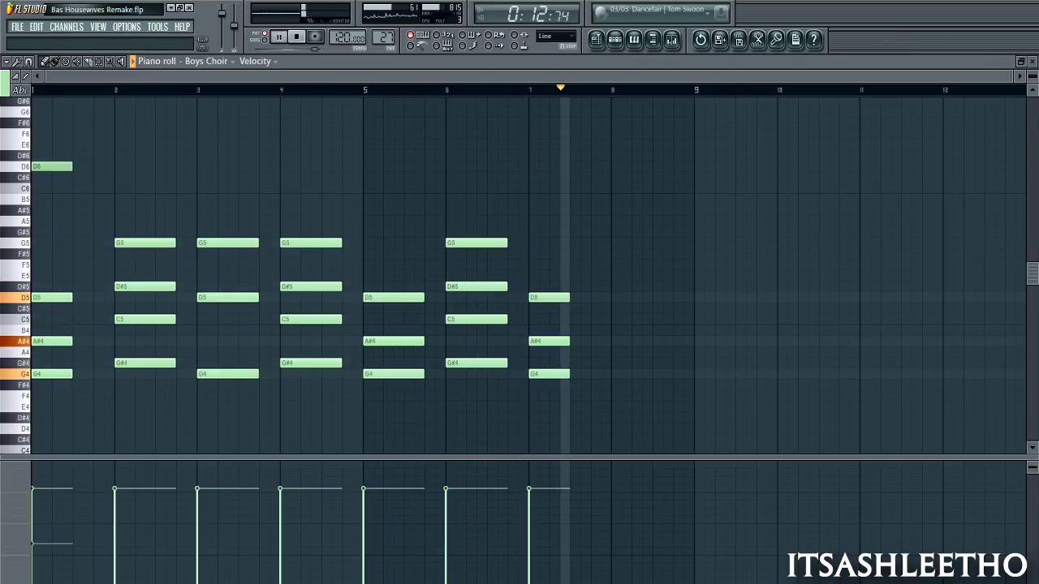
key(space)
click(1032, 62)
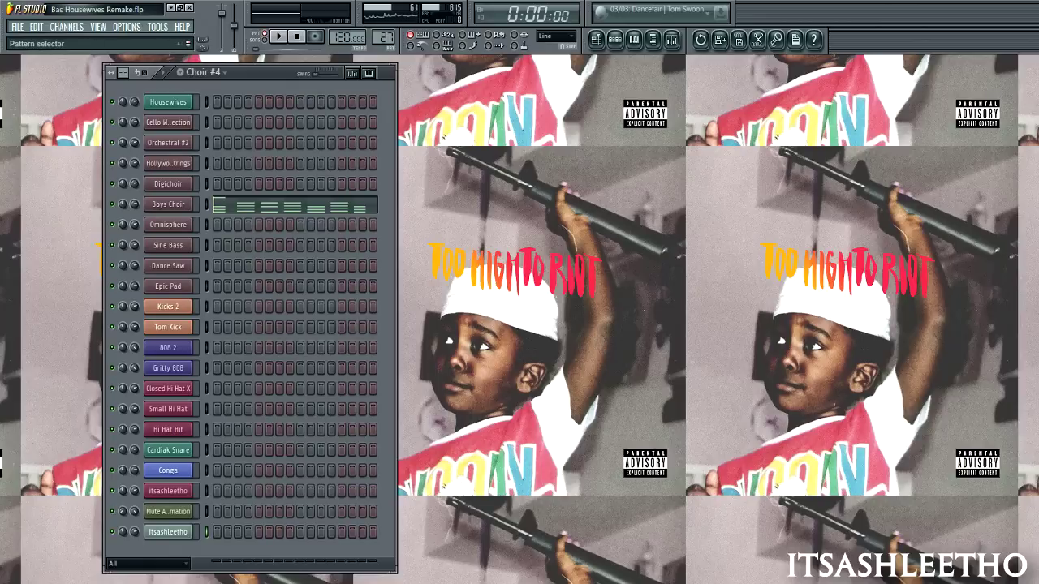
- View the Boys Choir notes and velocity values of pattern 28, then close the piano roll
click(320, 204)
scroll(313, 168, down, 8)
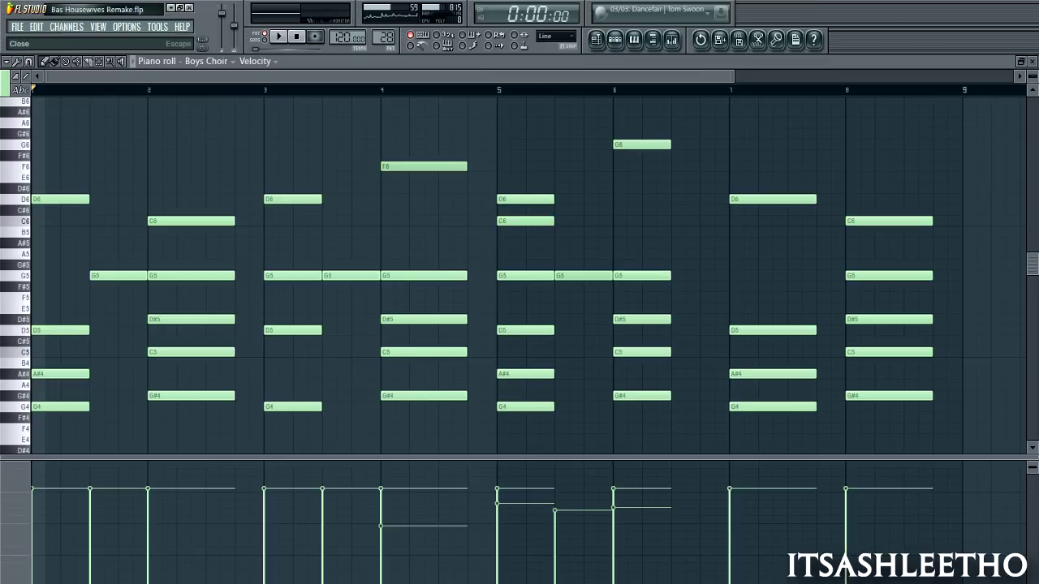
click(1032, 62)
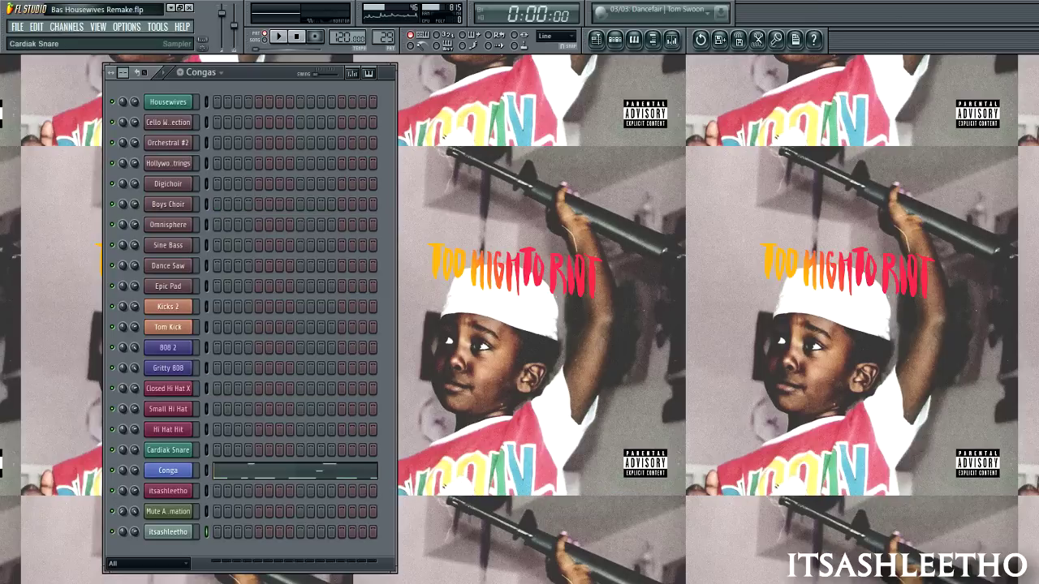
- Play the Conga notes of the Congas pattern in the piano roll, checking their pan and velocity values
click(297, 471)
scroll(297, 470, down, 6)
key(space)
click(238, 61)
click(237, 86)
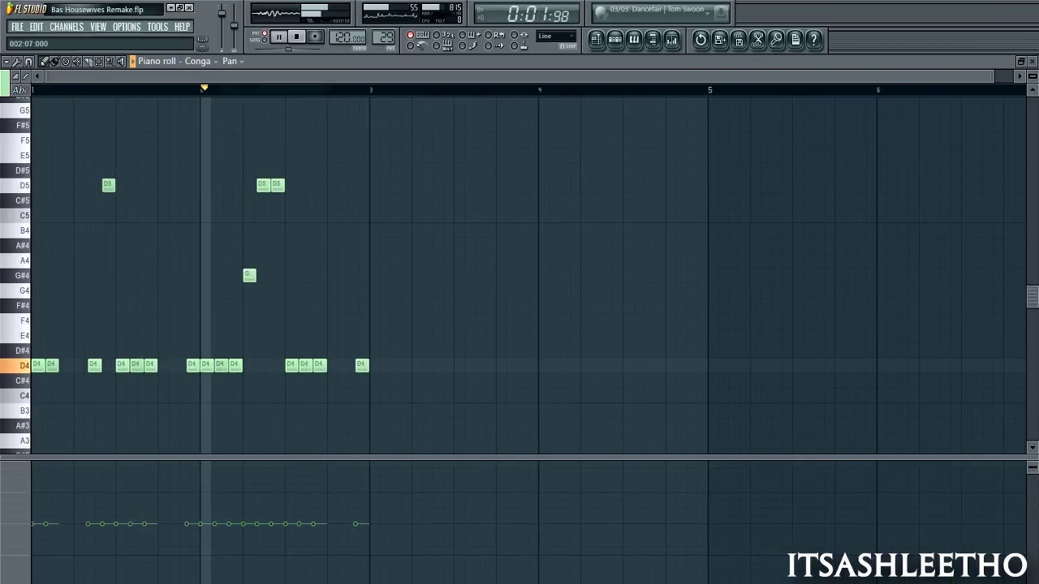
click(237, 61)
click(237, 99)
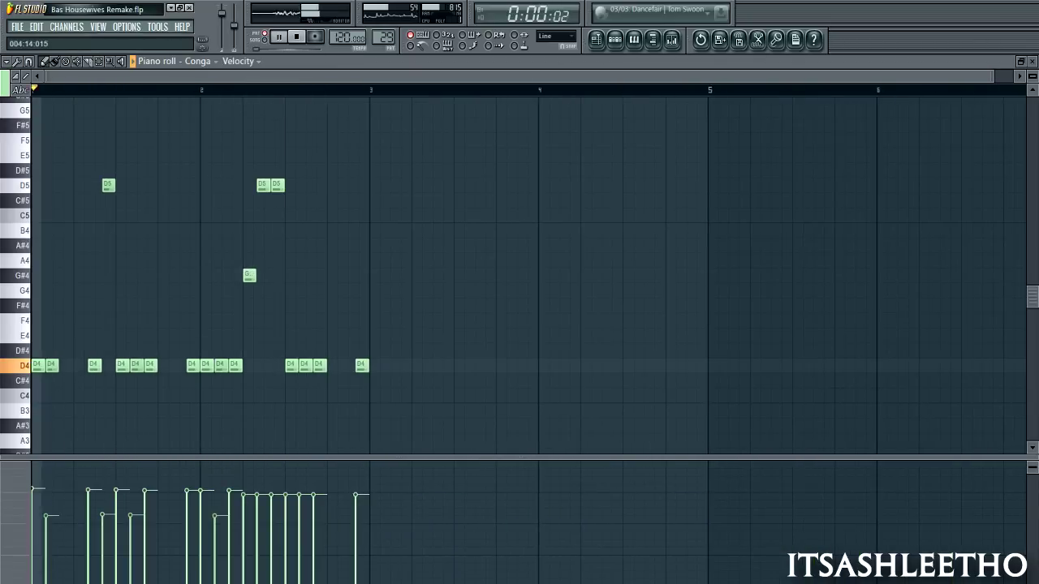
- Examine the effects on the Conga mixer track during playback, then close the mixer and stop
key(F9)
click(454, 195)
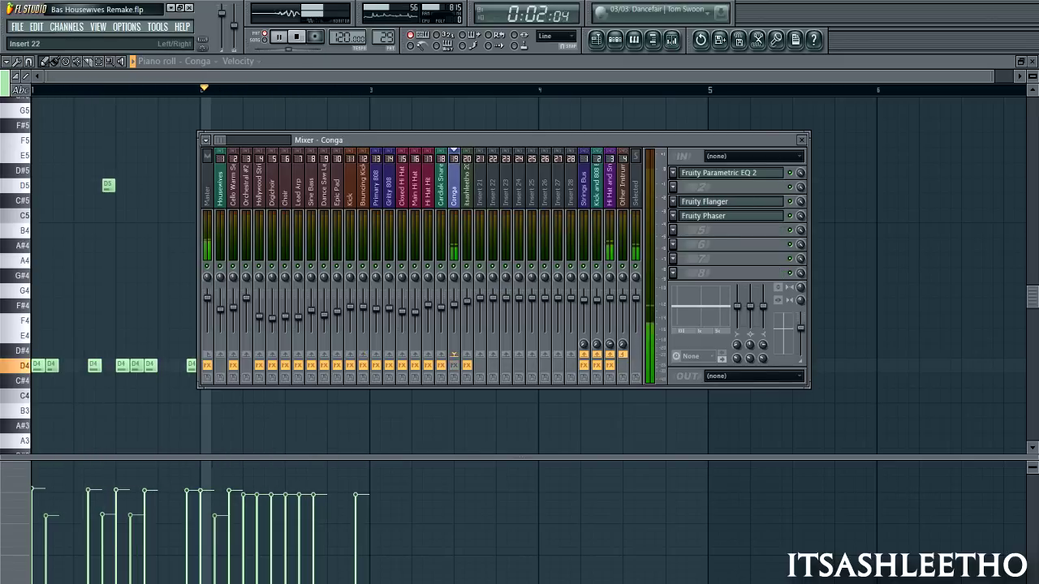
drag(487, 139, 668, 142)
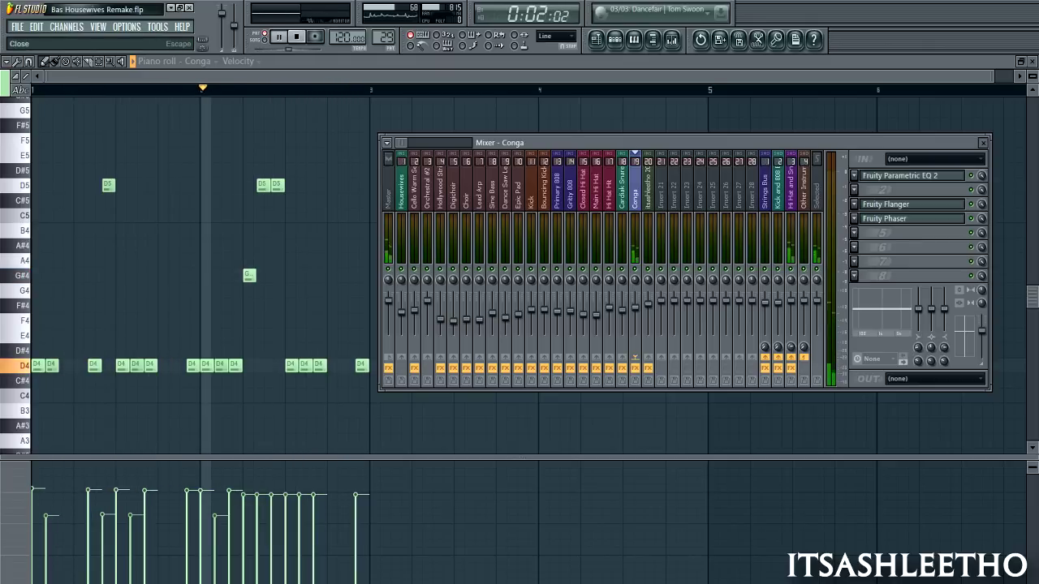
click(983, 143)
key(space)
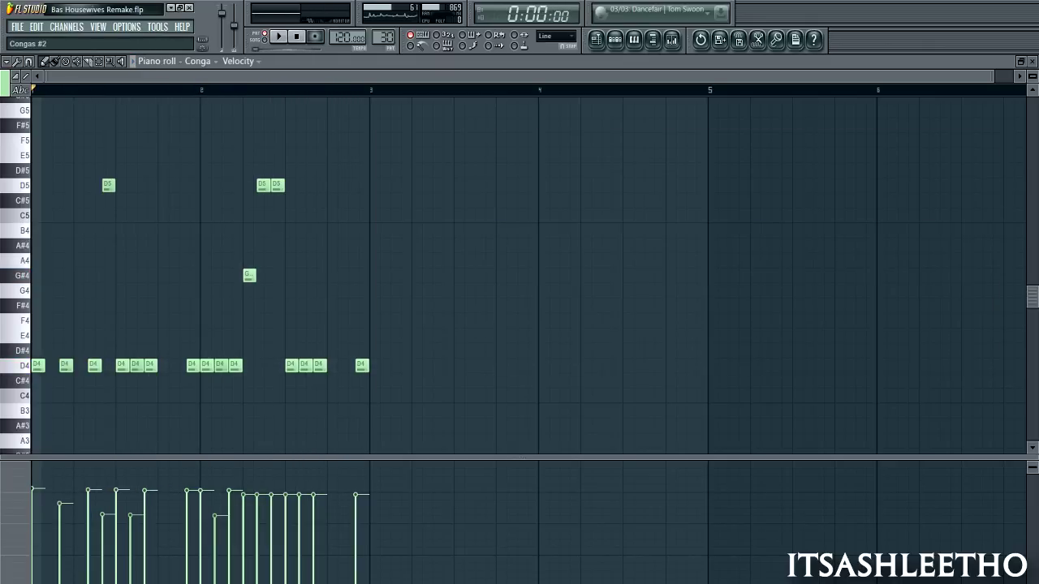
- Play the Conga notes of Congas #2 with their velocity values shown
key(space)
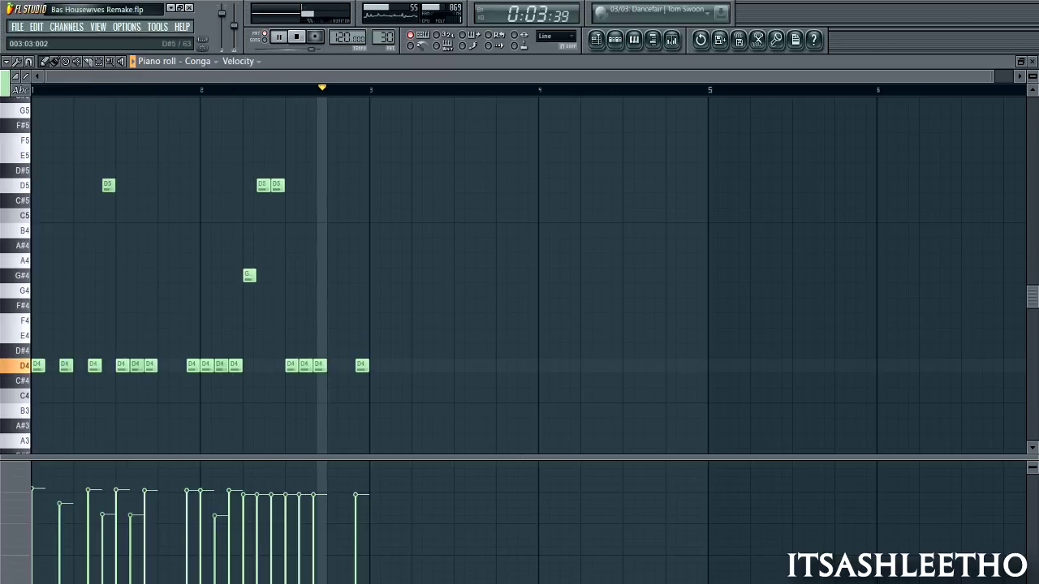
key(space)
- Select pattern 31 and view the main page of the Omnisphere channel's lead patch
key(KP_Add)
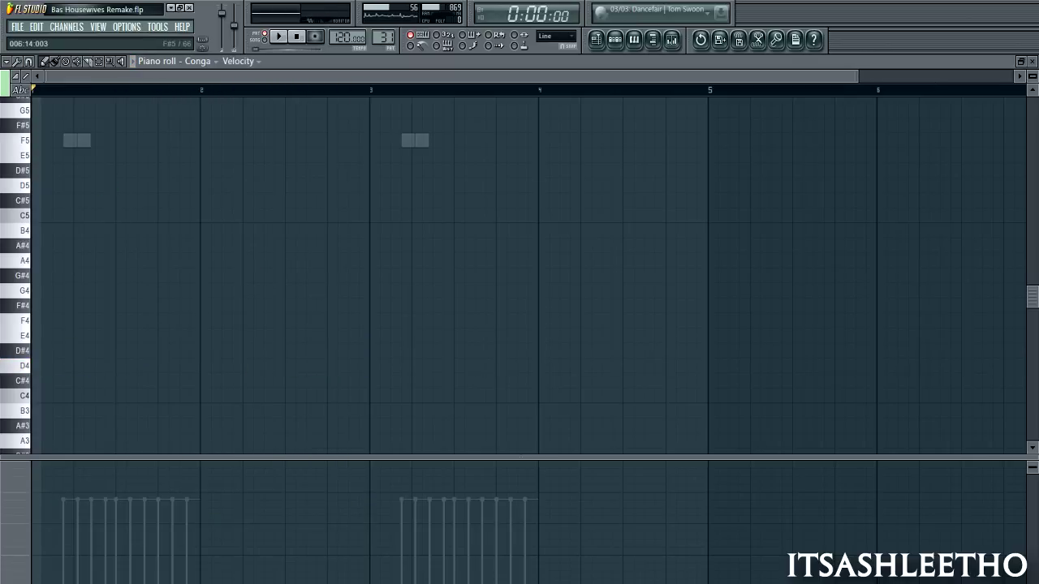
key(Escape)
click(168, 225)
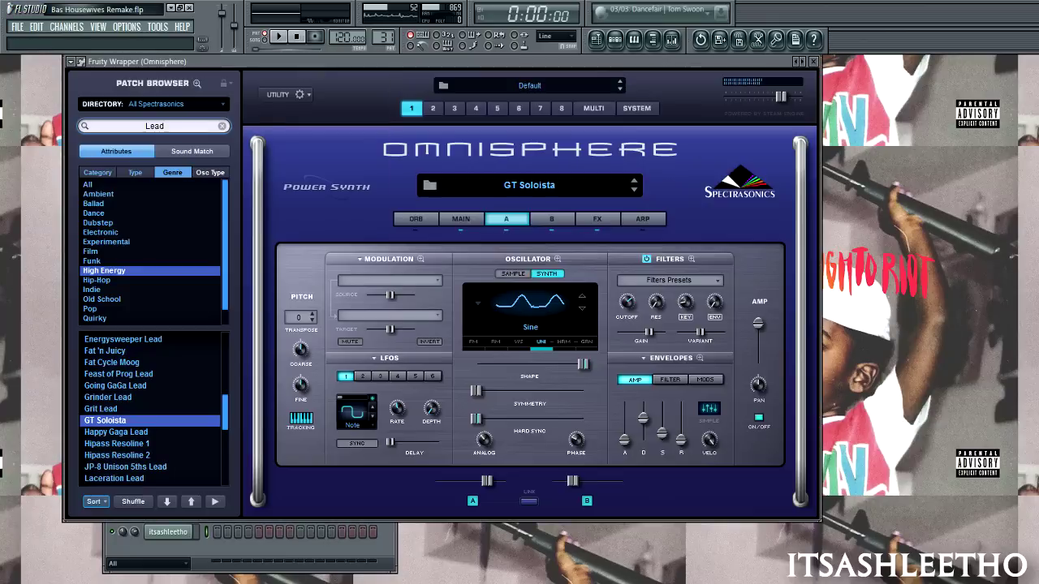
click(460, 218)
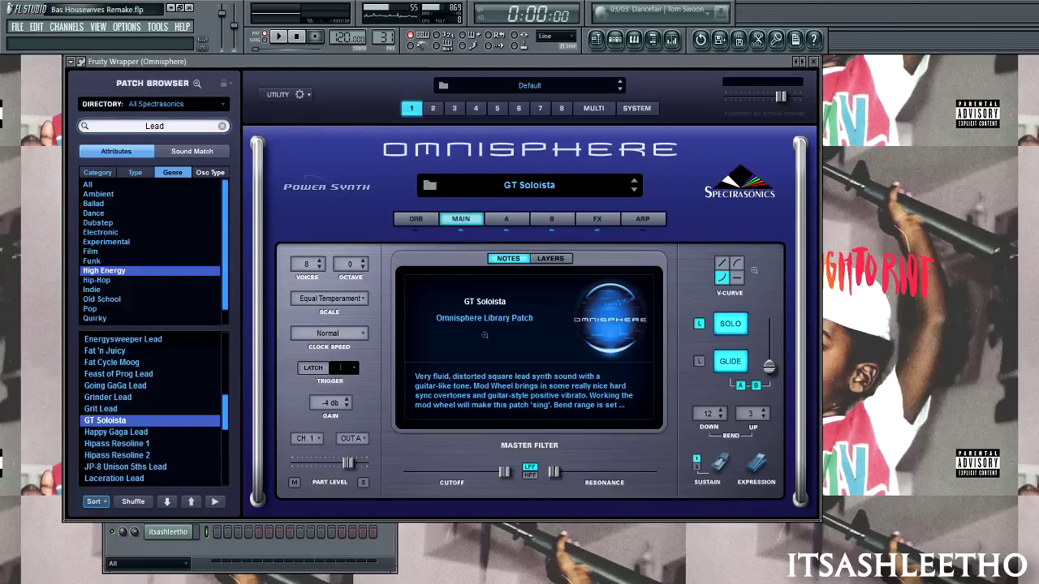
key(Escape)
- Play the Omnisphere notes of pattern 31 in the piano roll with their velocity values shown
click(235, 226)
drag(295, 76, 820, 76)
key(space)
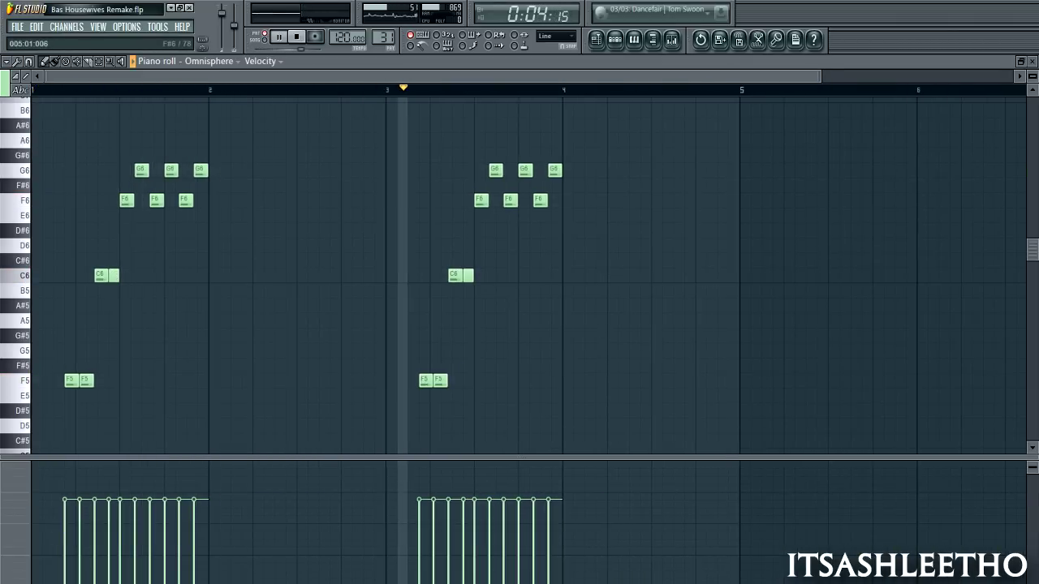
key(space)
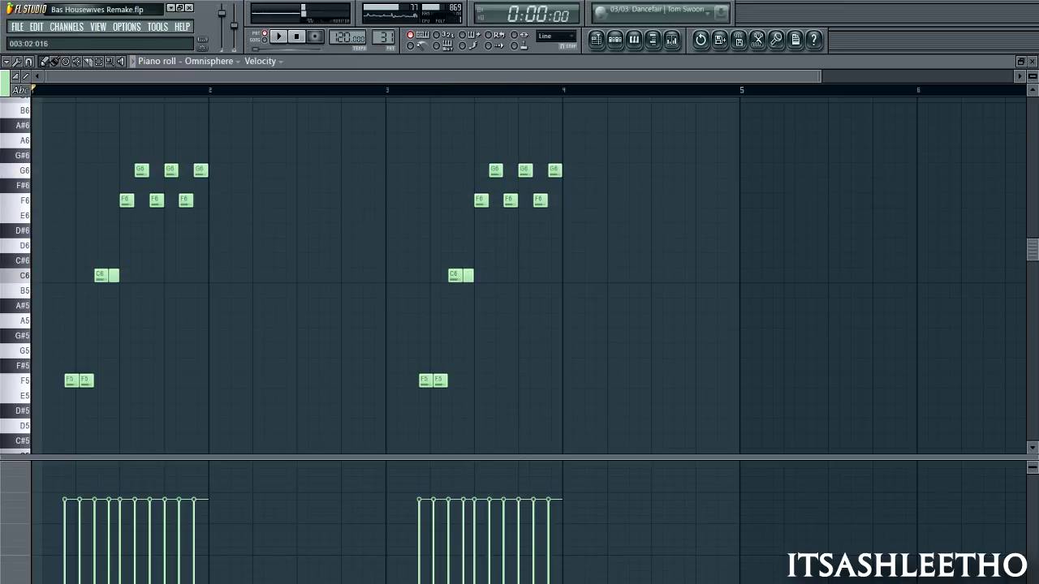
- Examine the Omnisphere notes of pattern 32, shrinking the velocity area to give the notes more room
scroll(383, 36, up, 1)
scroll(272, 231, up, 5)
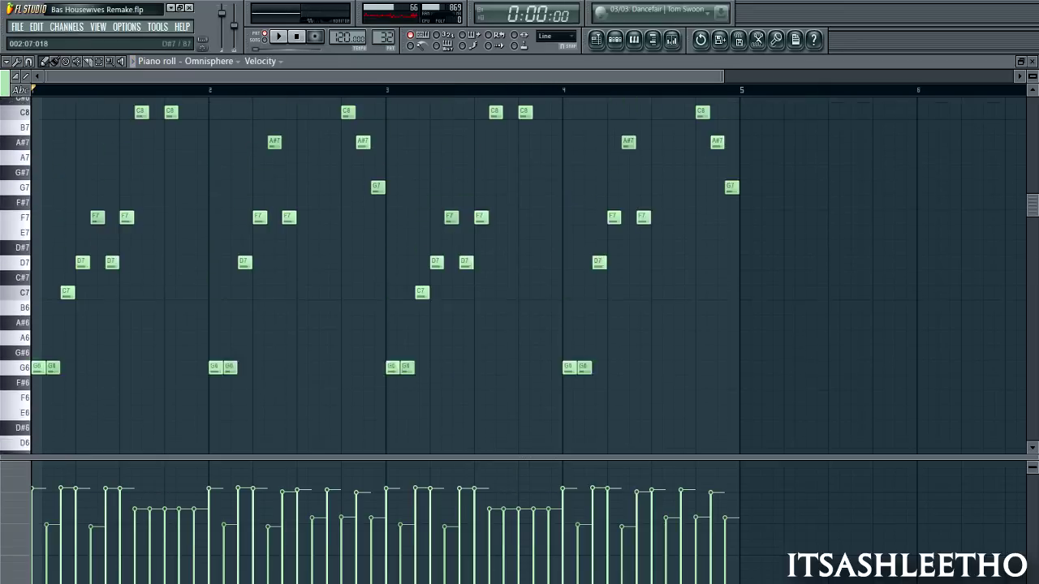
scroll(304, 245, down, 3)
drag(382, 458, 382, 520)
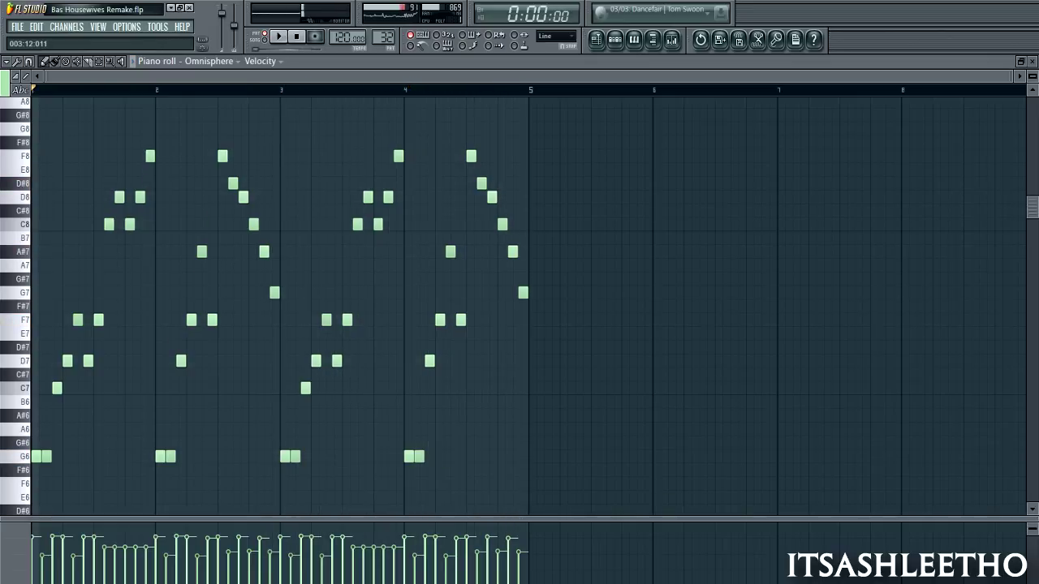
- Play the Omnisphere notes of pattern 33, enlarge the velocity area to check their values, and close the piano roll
drag(383, 37, 383, 33)
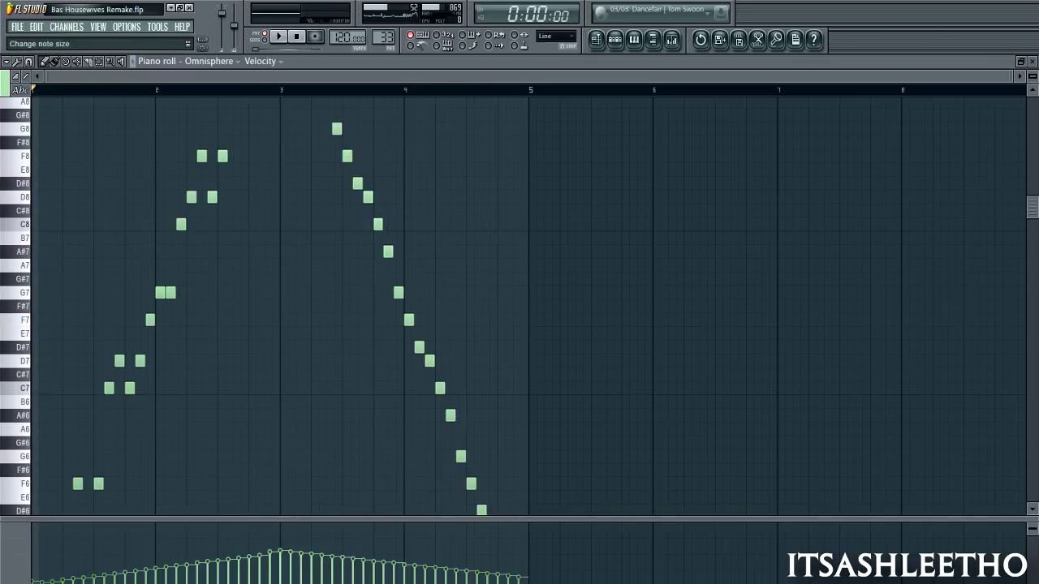
scroll(382, 225, down, 7)
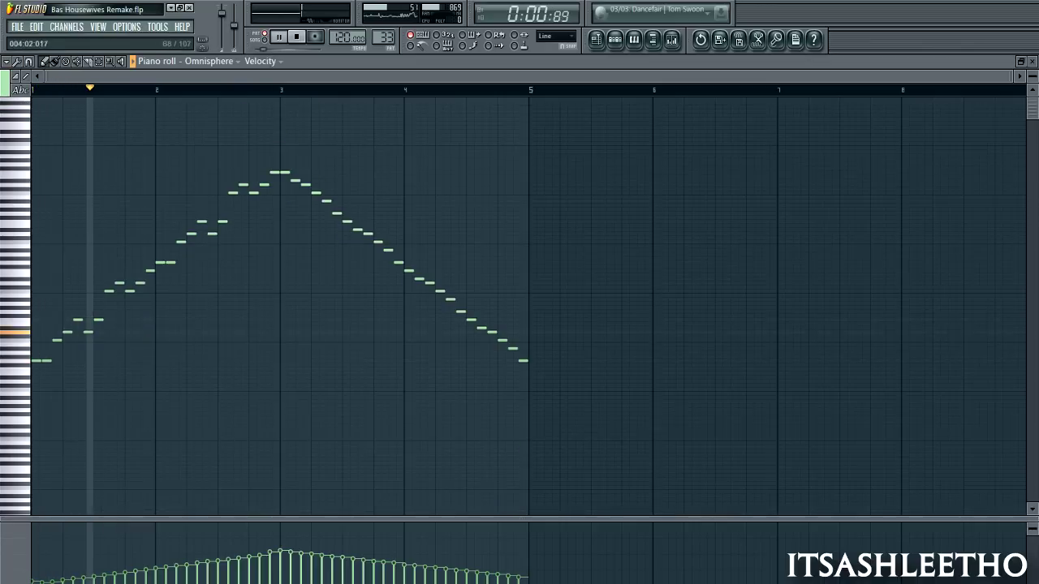
drag(424, 518, 438, 413)
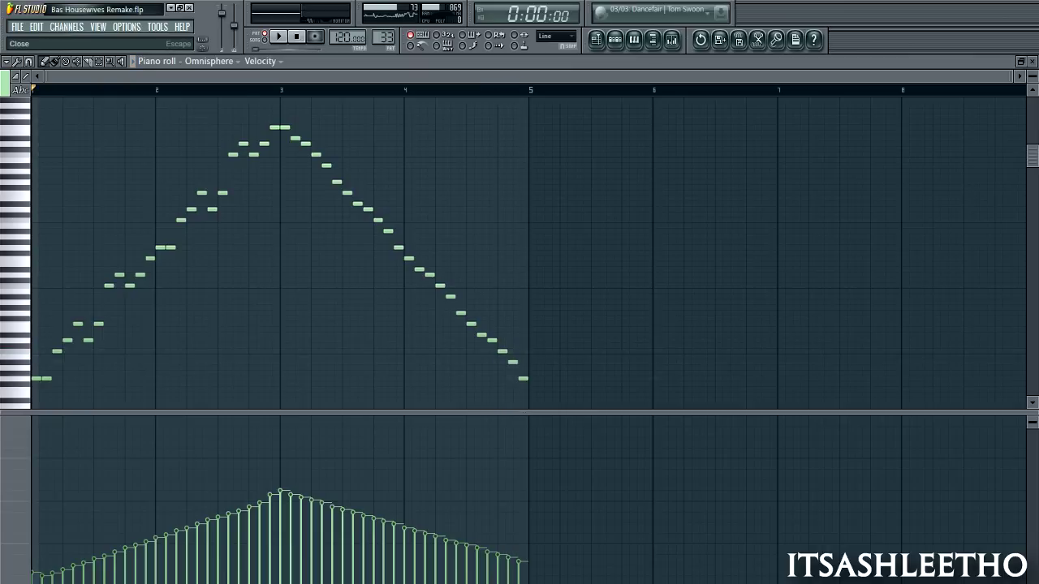
click(1031, 61)
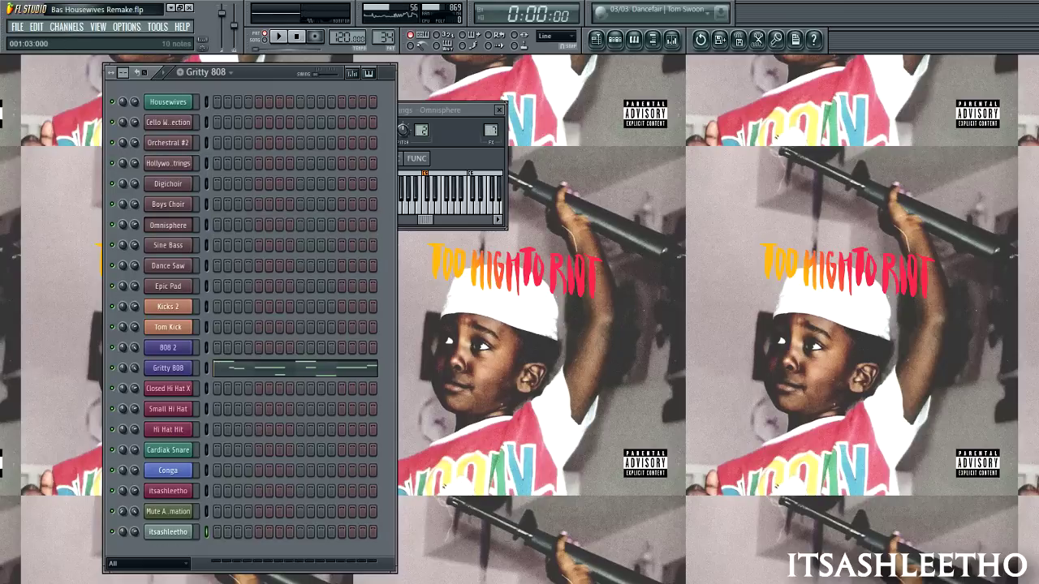
- Play the Gritty 808 pattern's notes in the piano roll with velocity values shown, and open the mixer during playback
click(218, 368)
scroll(220, 314, down, 5)
key(space)
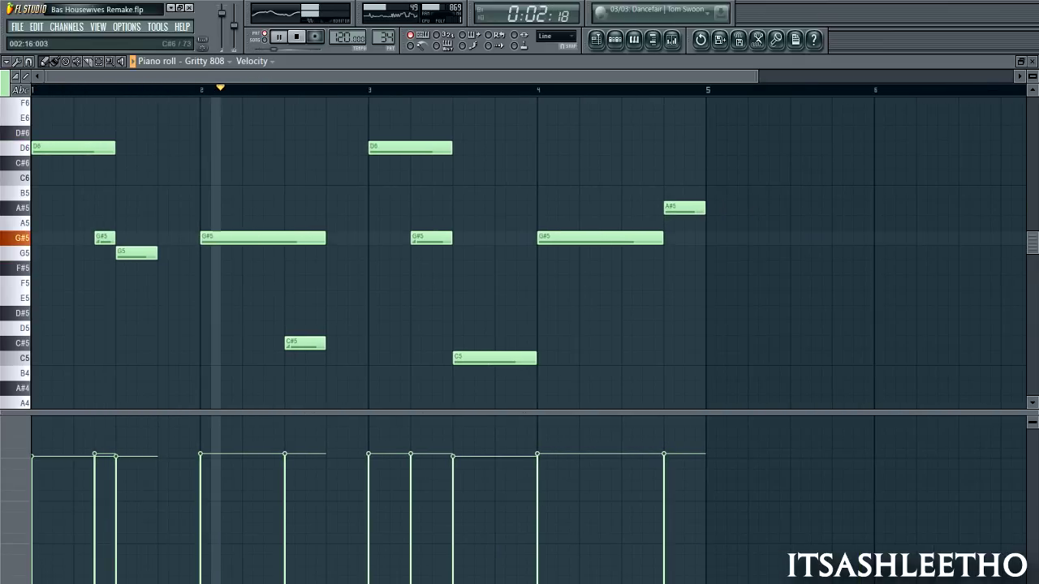
key(F9)
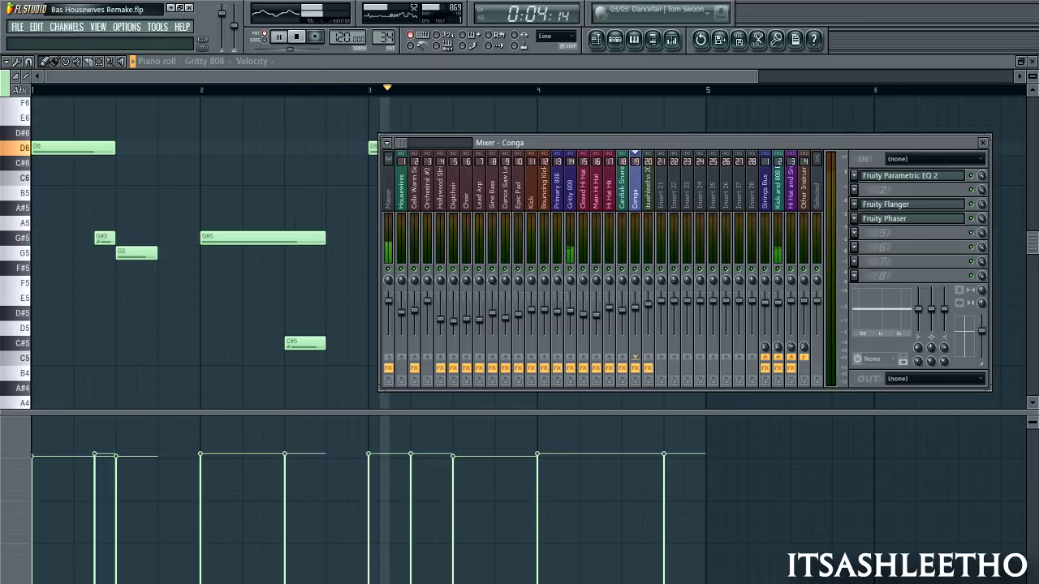
- Inspect the Gritty 808 mixer track's Fruity Chorus, Blood Overdrive and Parametric EQ 2 effects, close the mixer, and stop playback
click(569, 195)
click(893, 218)
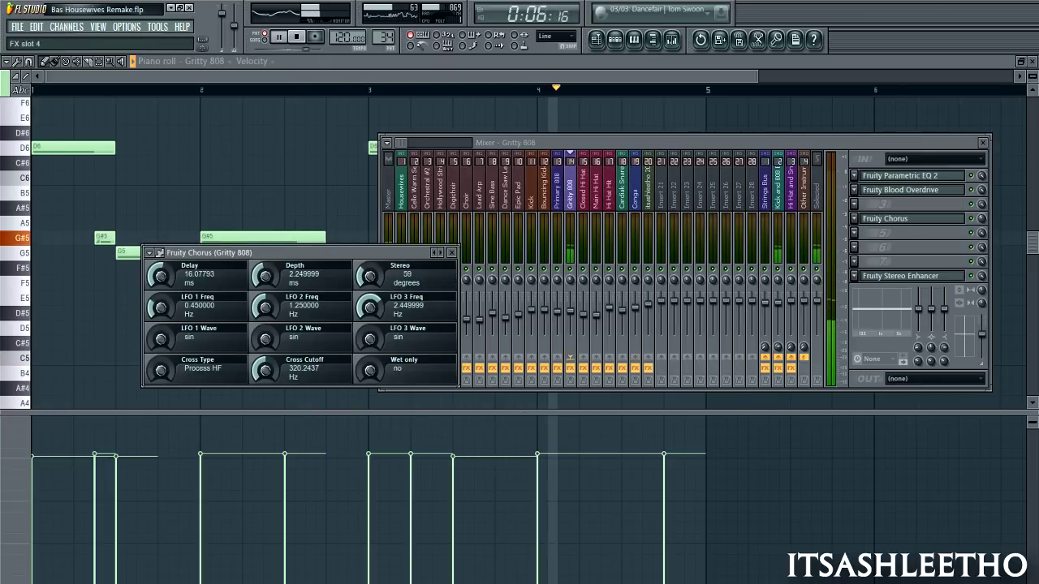
click(892, 218)
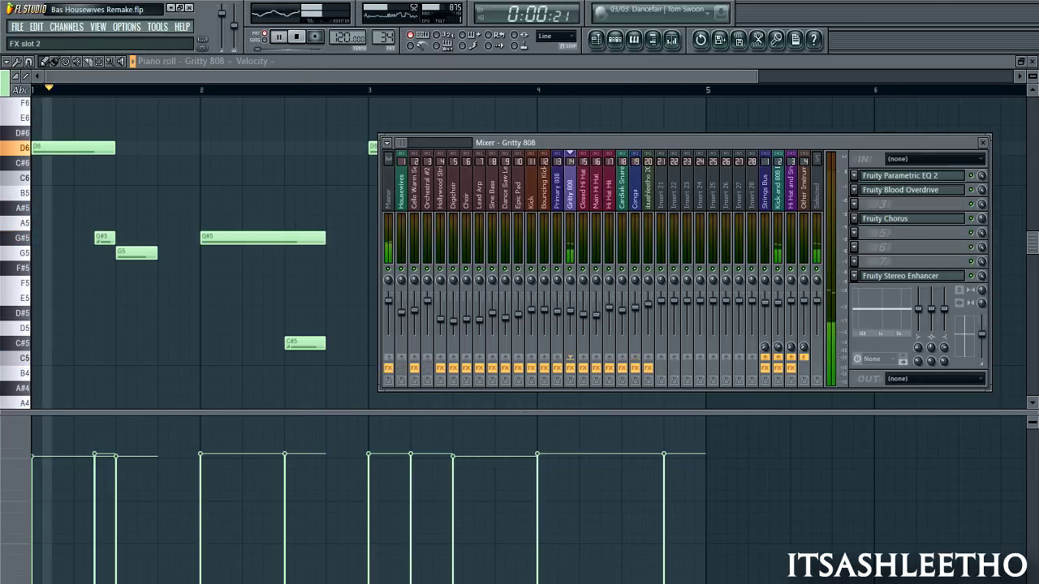
click(901, 189)
click(901, 190)
click(901, 175)
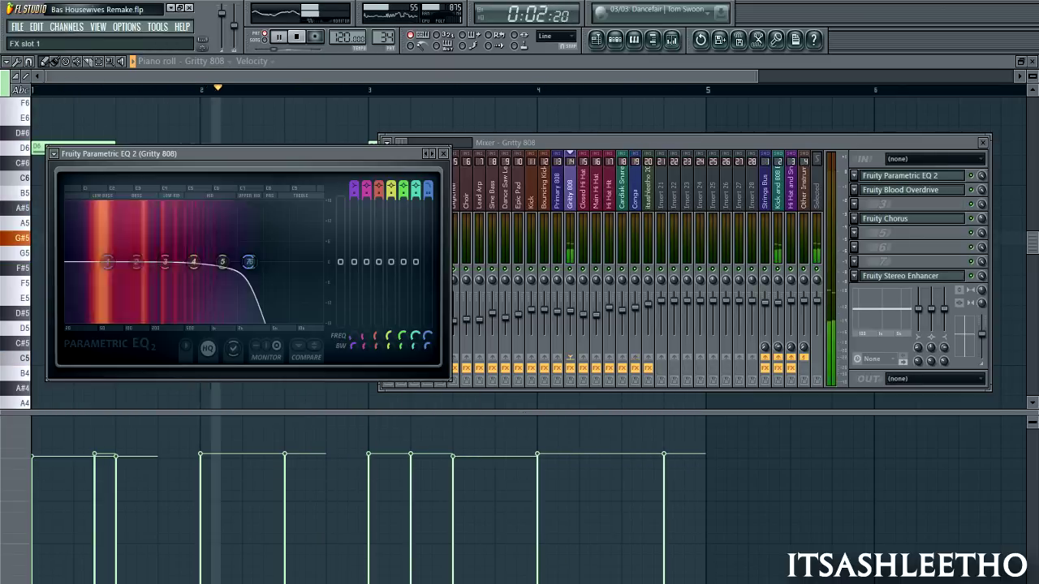
click(901, 176)
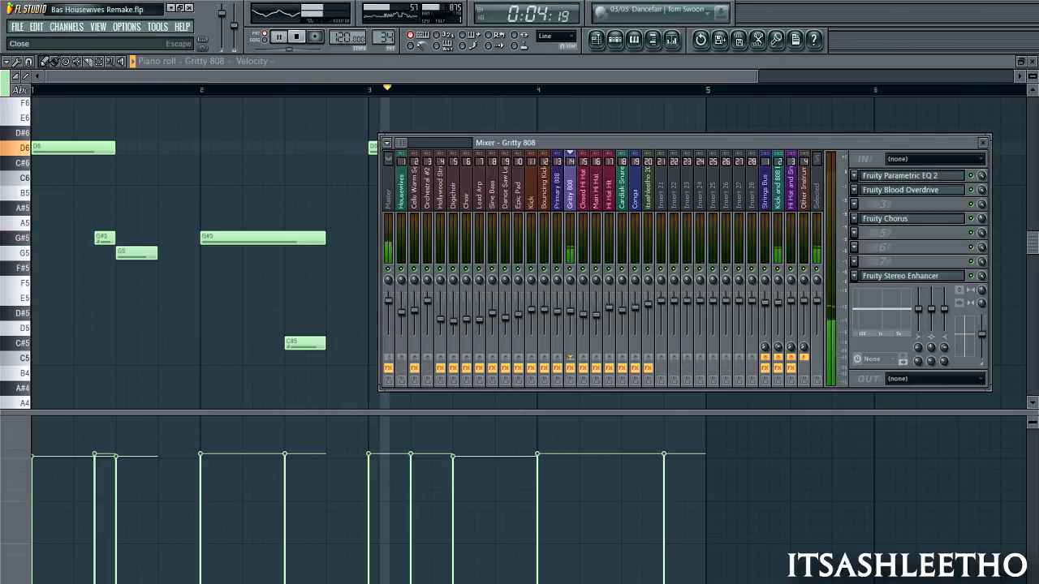
click(982, 142)
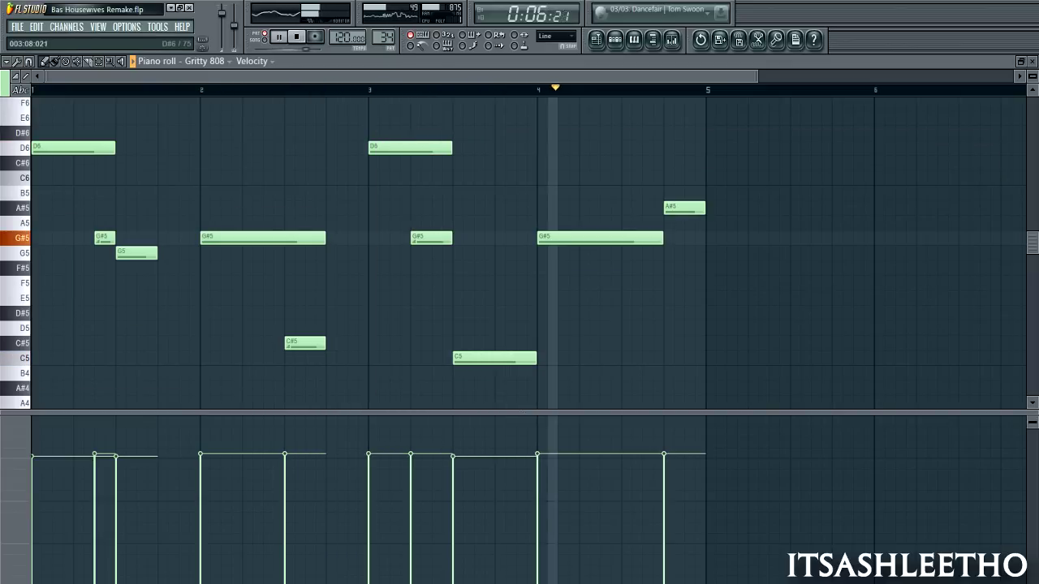
key(space)
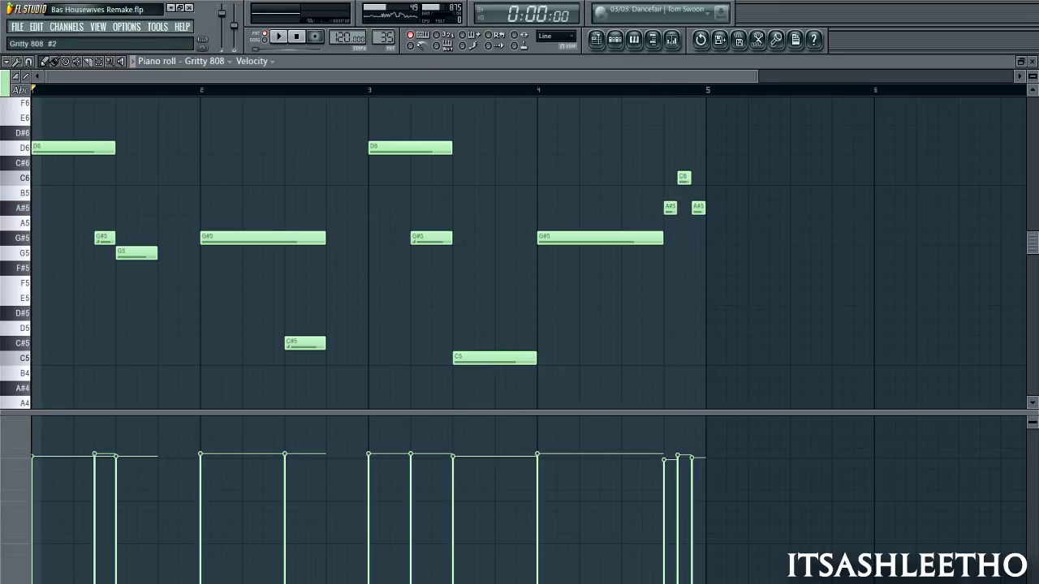
- Play the Gritty 808 #2 pattern in the piano roll and show the pan values of its notes
key(space)
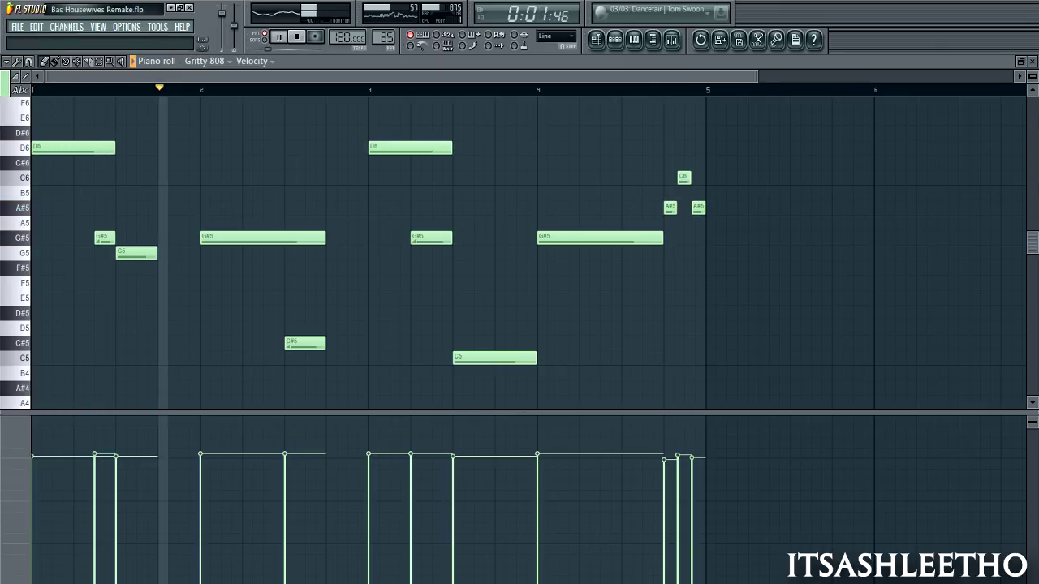
click(255, 61)
click(261, 87)
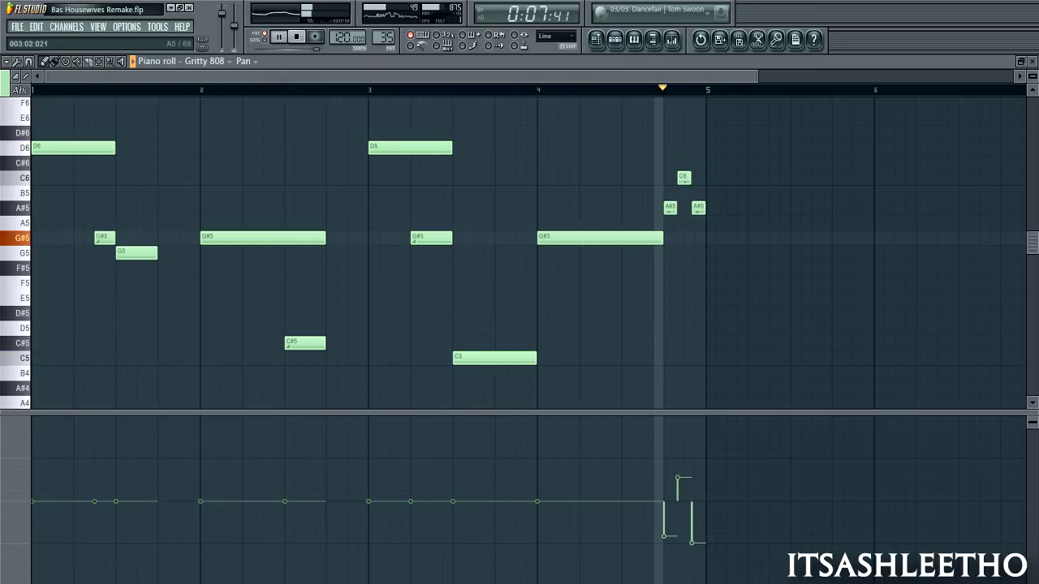
key(space)
- Switch to the Dance Saw Lead pattern, close the piano roll, and view the Dance Saw channel's instrument plugin
scroll(383, 37, up, 1)
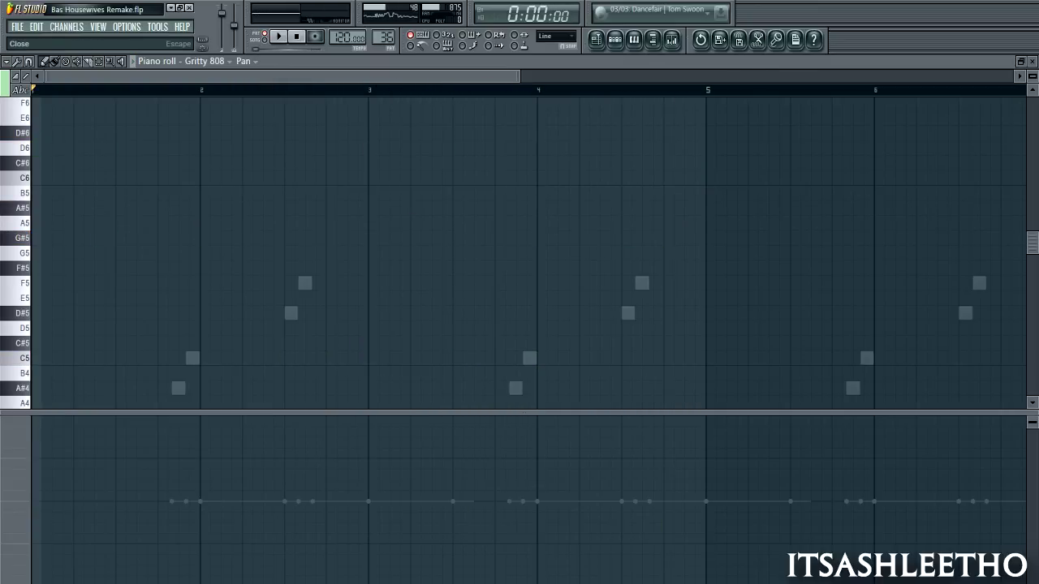
click(1031, 62)
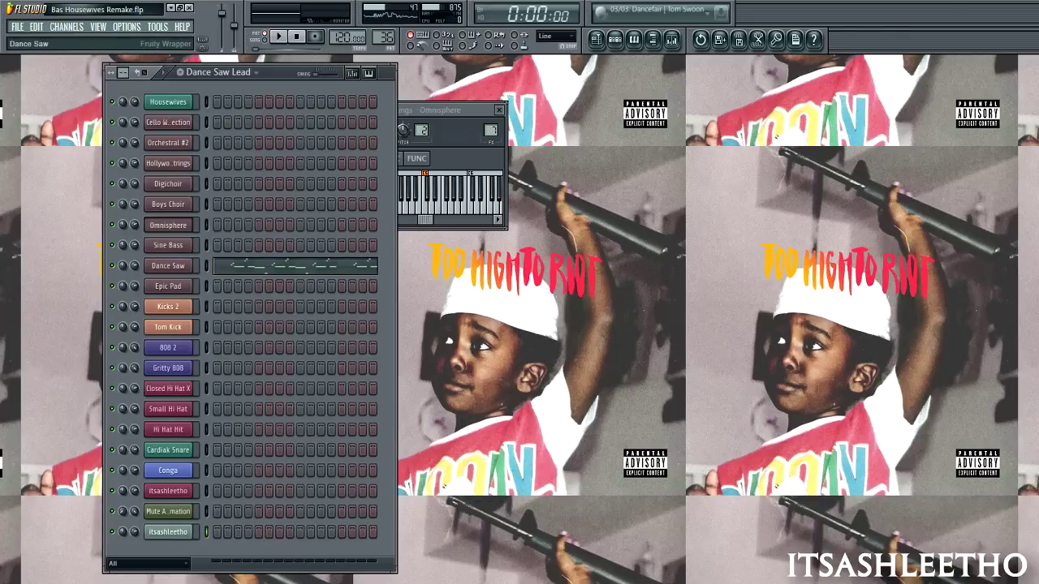
click(168, 266)
click(685, 93)
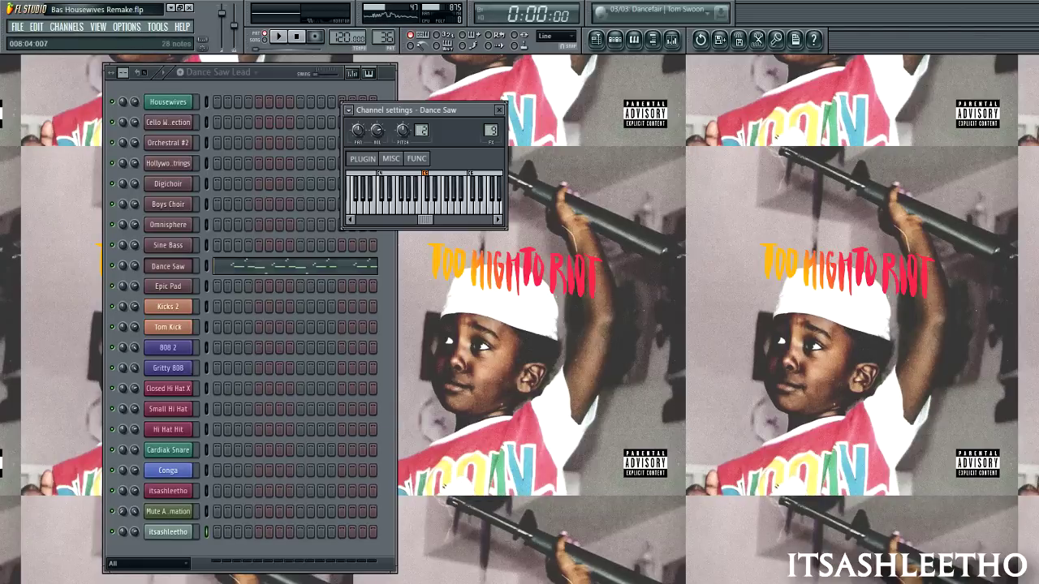
- Play the Dance Saw notes in the piano roll with their velocity values shown
click(349, 266)
scroll(349, 247, down, 6)
scroll(528, 251, down, 1)
key(space)
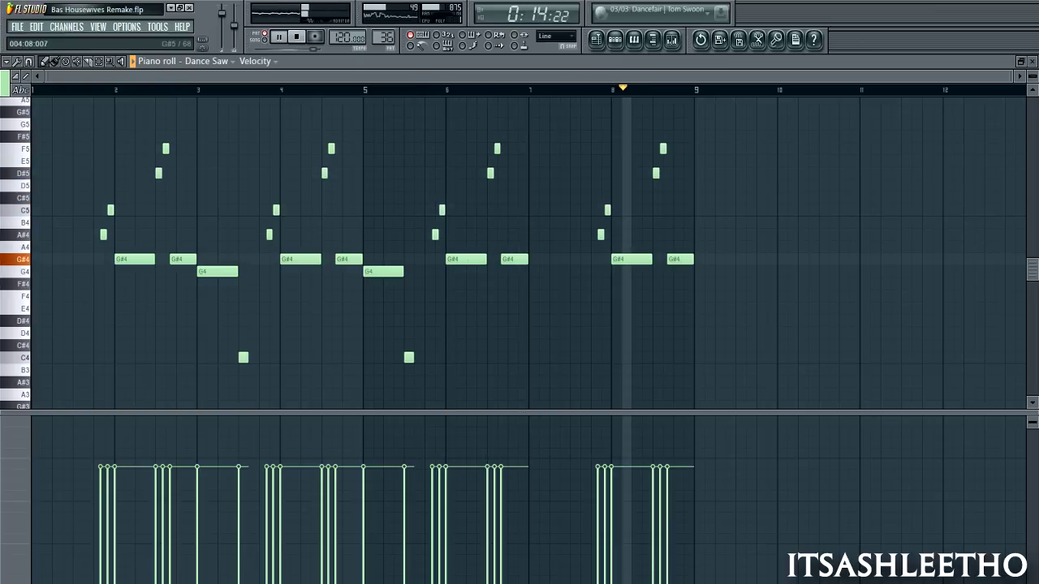
key(space)
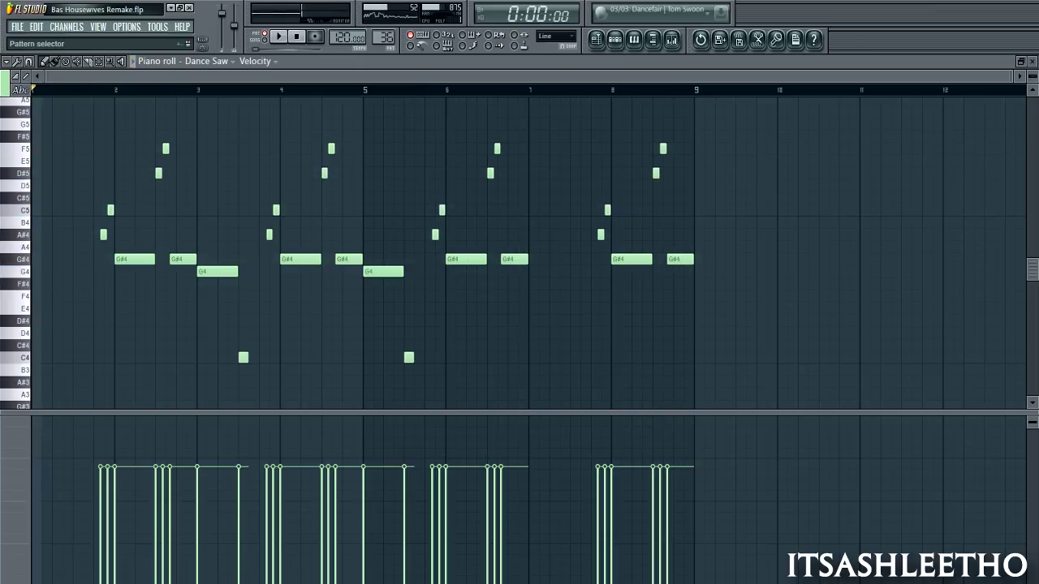
- Switch to the sine bass pattern, close the piano roll, and view the Sine Bass channel's Nexus preset
drag(383, 37, 383, 31)
click(1031, 61)
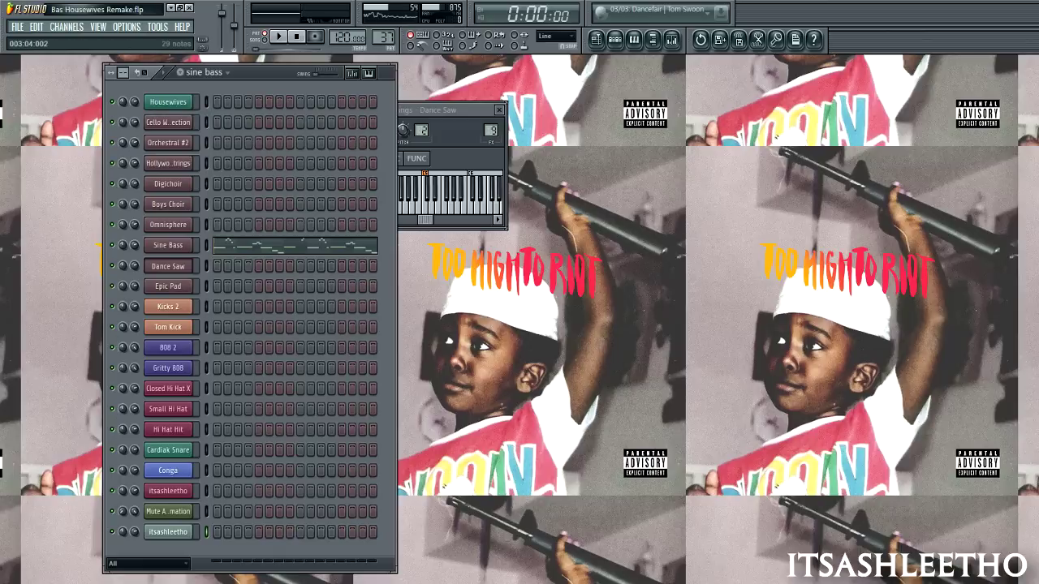
click(168, 245)
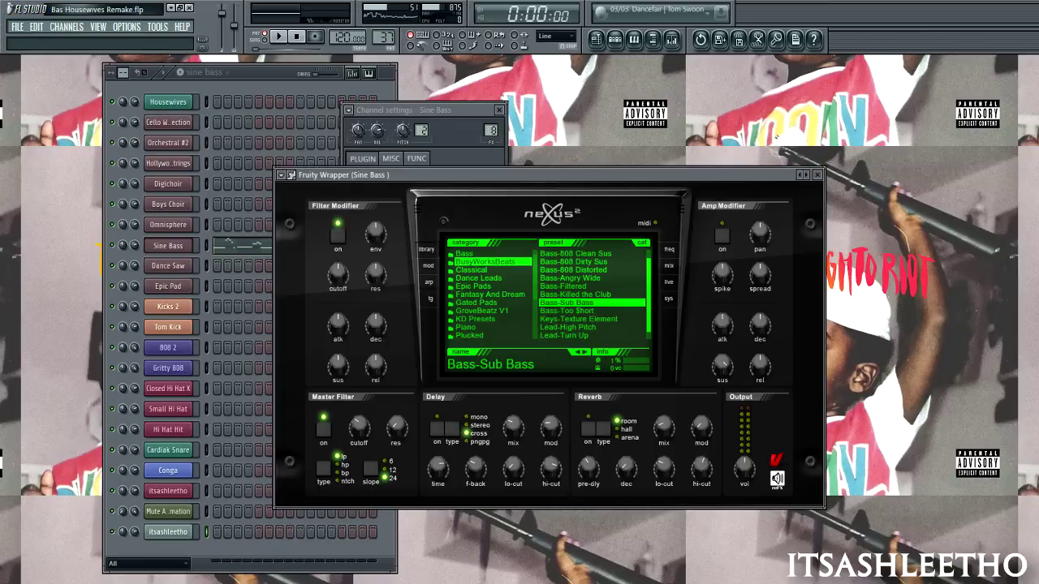
click(818, 175)
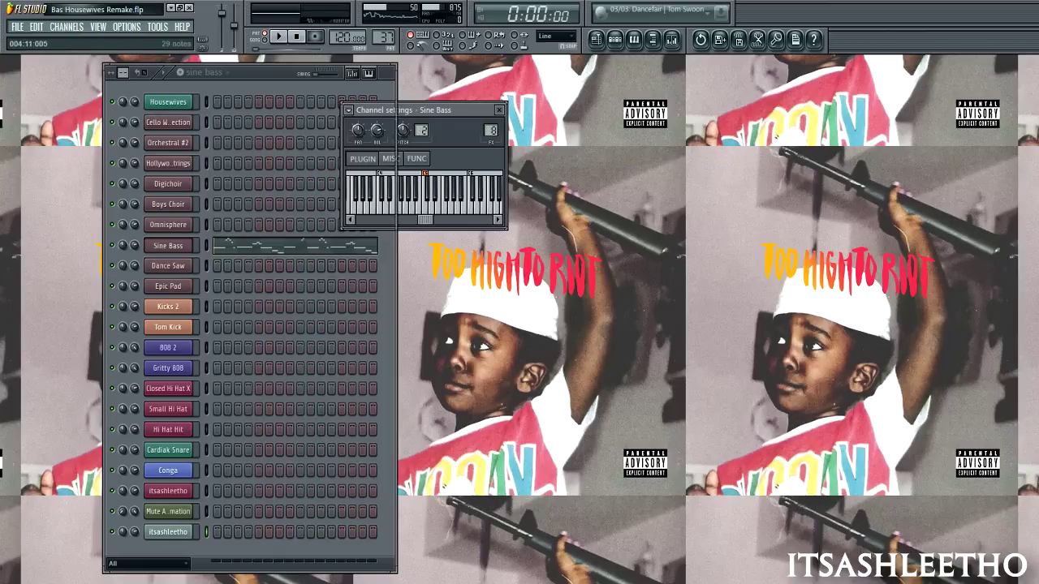
- Play the Sine Bass notes in the piano roll with their velocity values shown
click(288, 245)
scroll(527, 252, down, 7)
key(space)
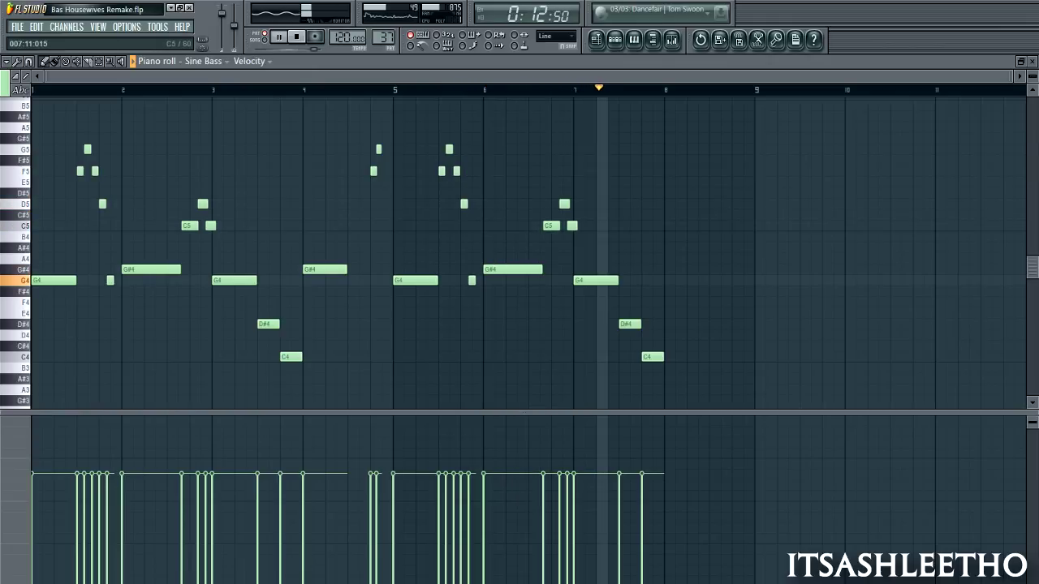
key(space)
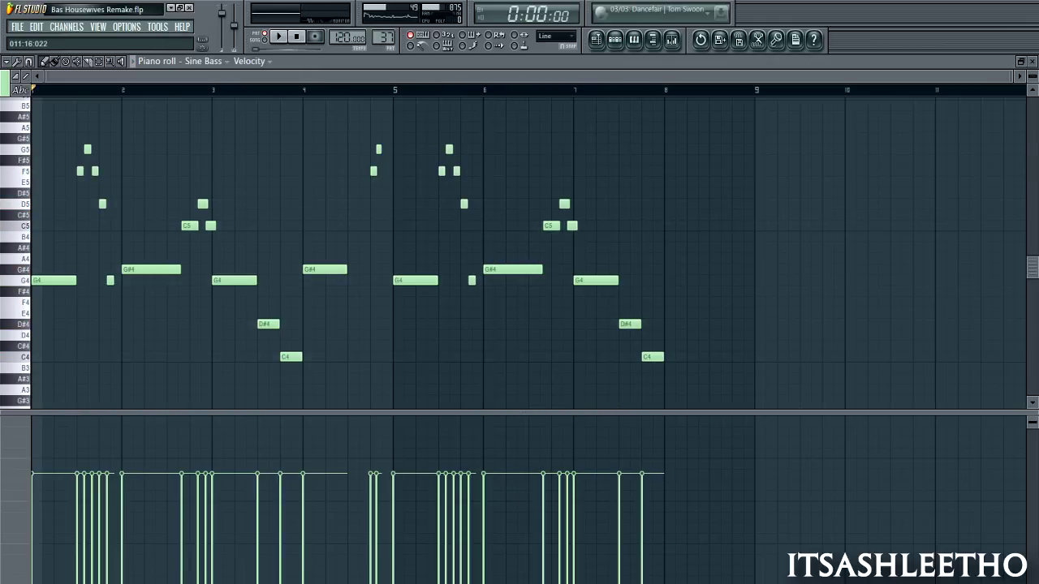
- Close the Sine Bass piano roll and view the Epic Pad channel's instrument plugin in the Pad Chords pattern
click(1032, 62)
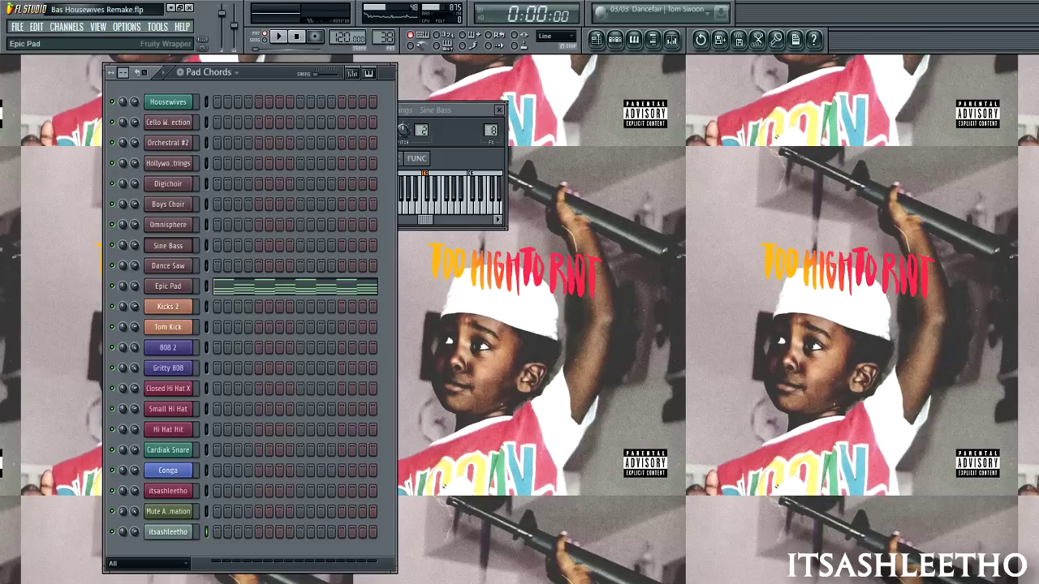
click(168, 286)
click(688, 172)
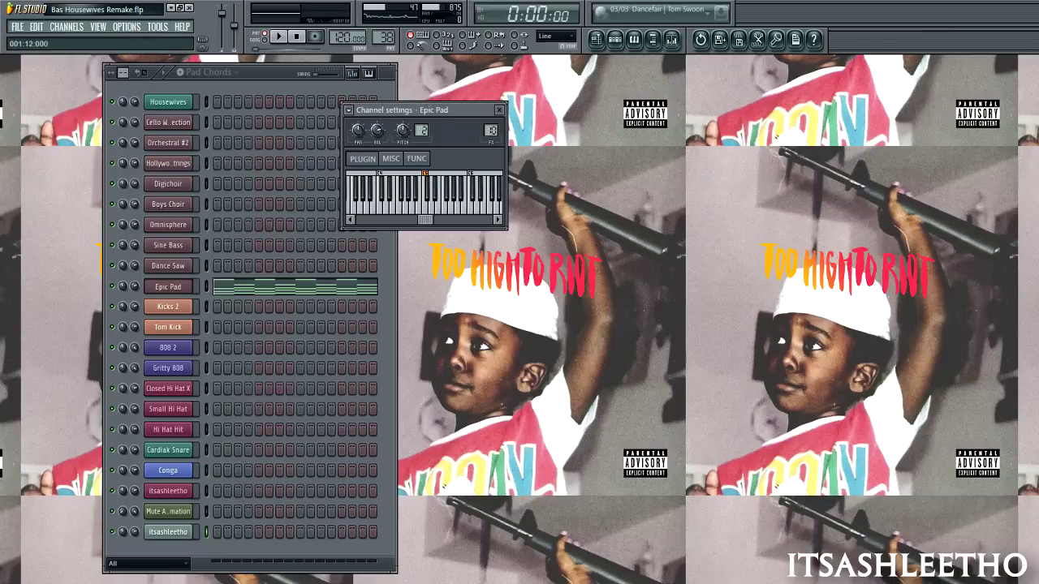
- Play the Epic Pad chords in the piano roll with velocity values shown, and close the piano roll and channel settings
click(302, 287)
key(space)
scroll(299, 237, down, 5)
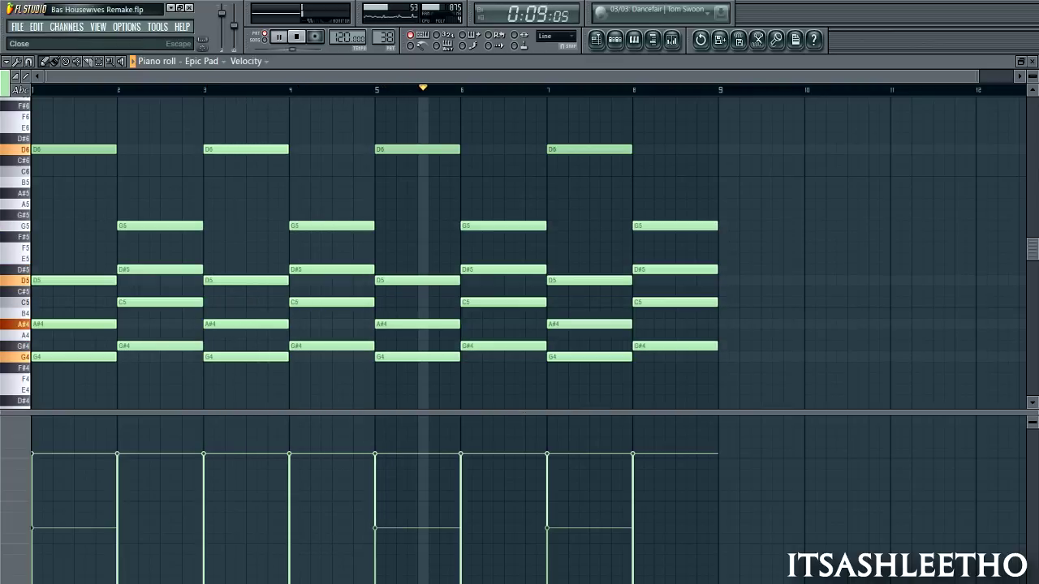
key(Escape)
key(Escape)
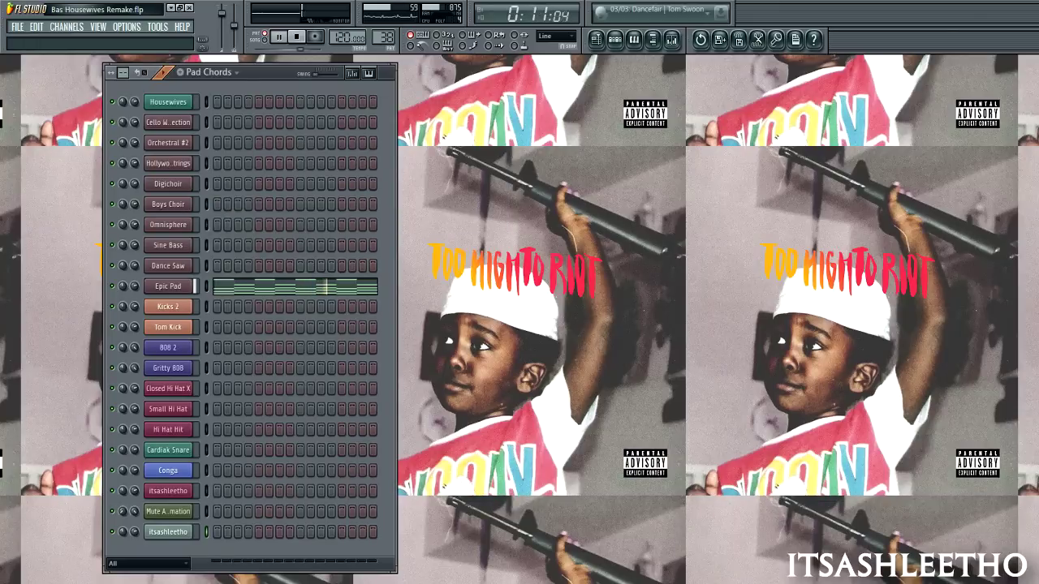